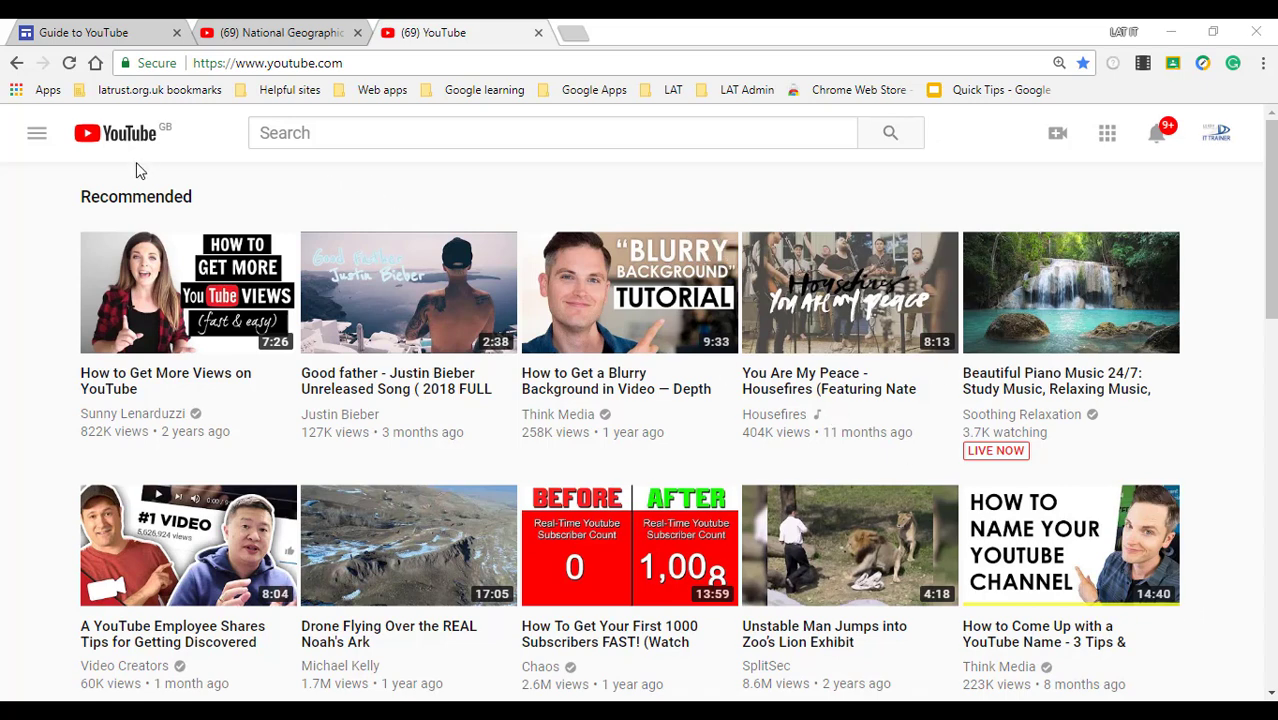
# Step: Look through the library's list of playlists in the site navigation, and return to the home page
pyautogui.click(36, 143)
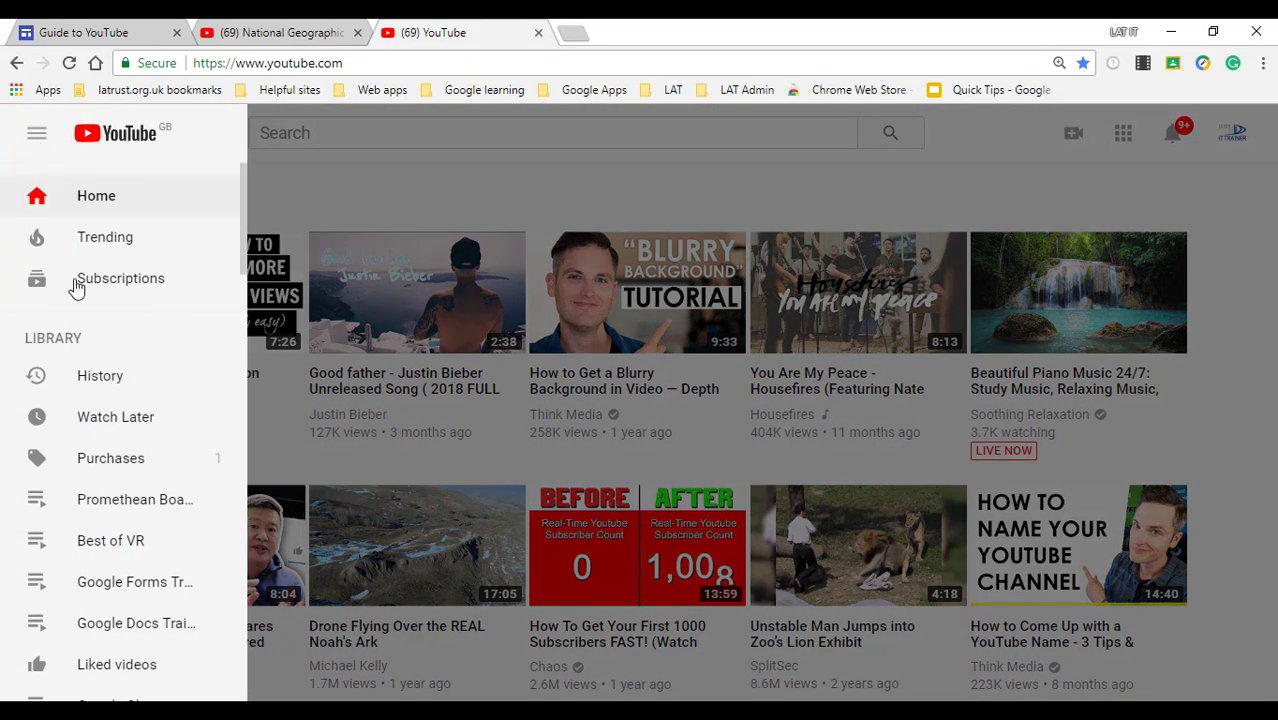
pyautogui.scroll(-3, 70, 513)
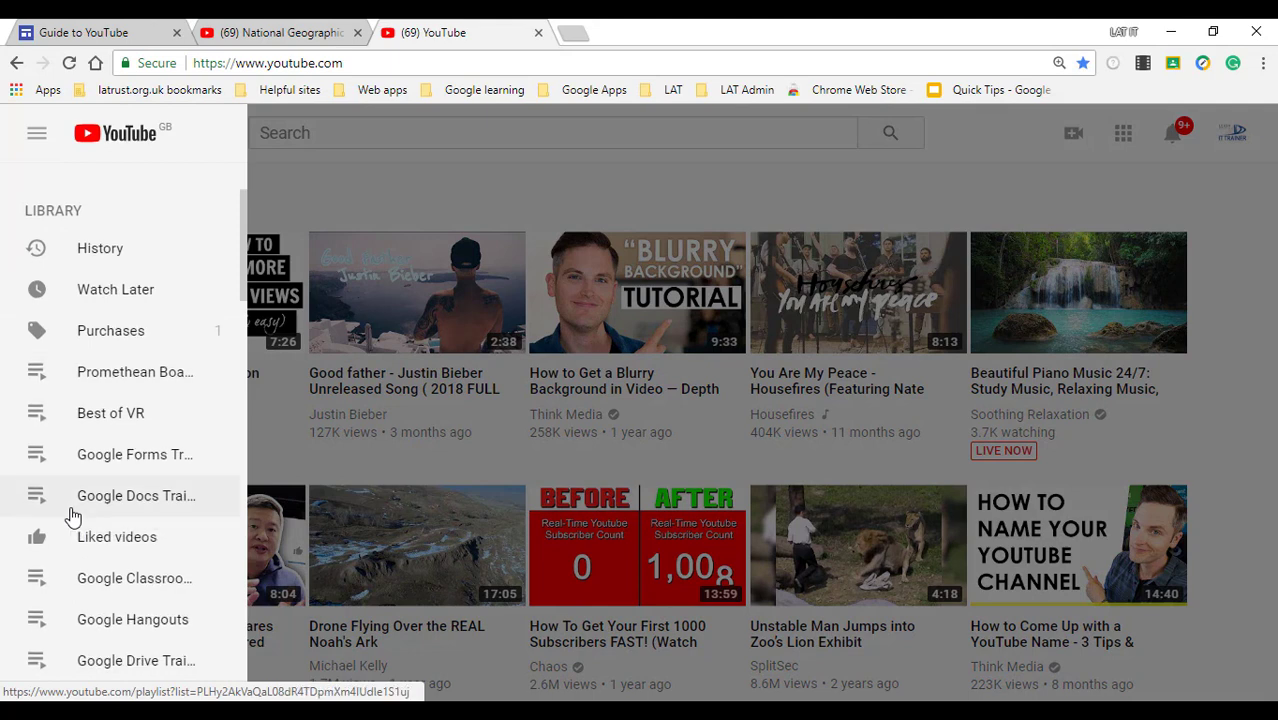
pyautogui.scroll(-3, 72, 516)
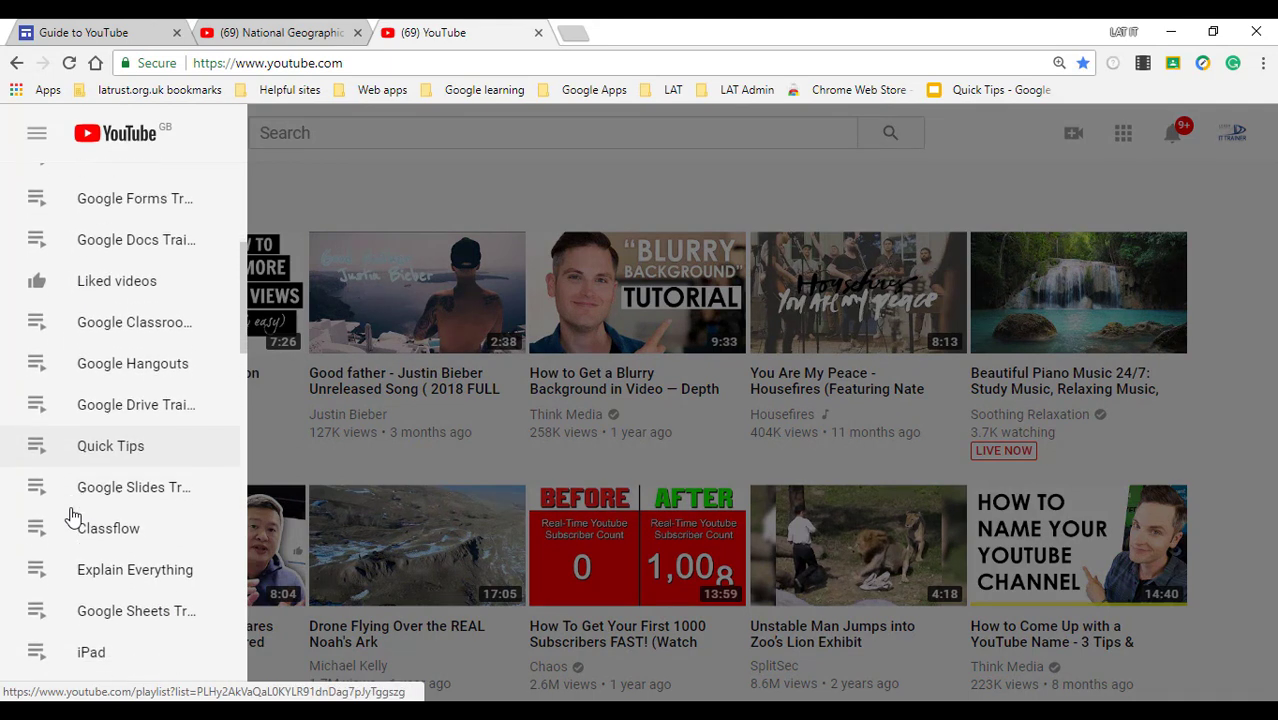
pyautogui.scroll(-2, 72, 516)
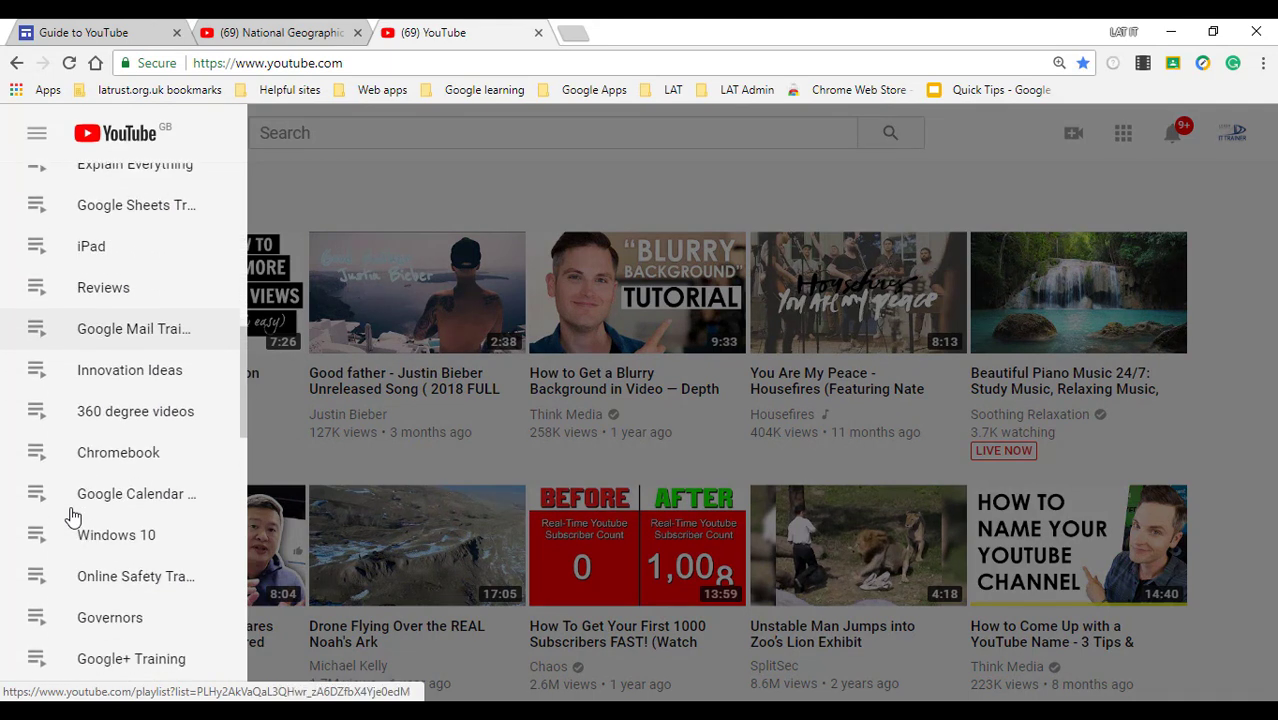
pyautogui.scroll(10, 72, 516)
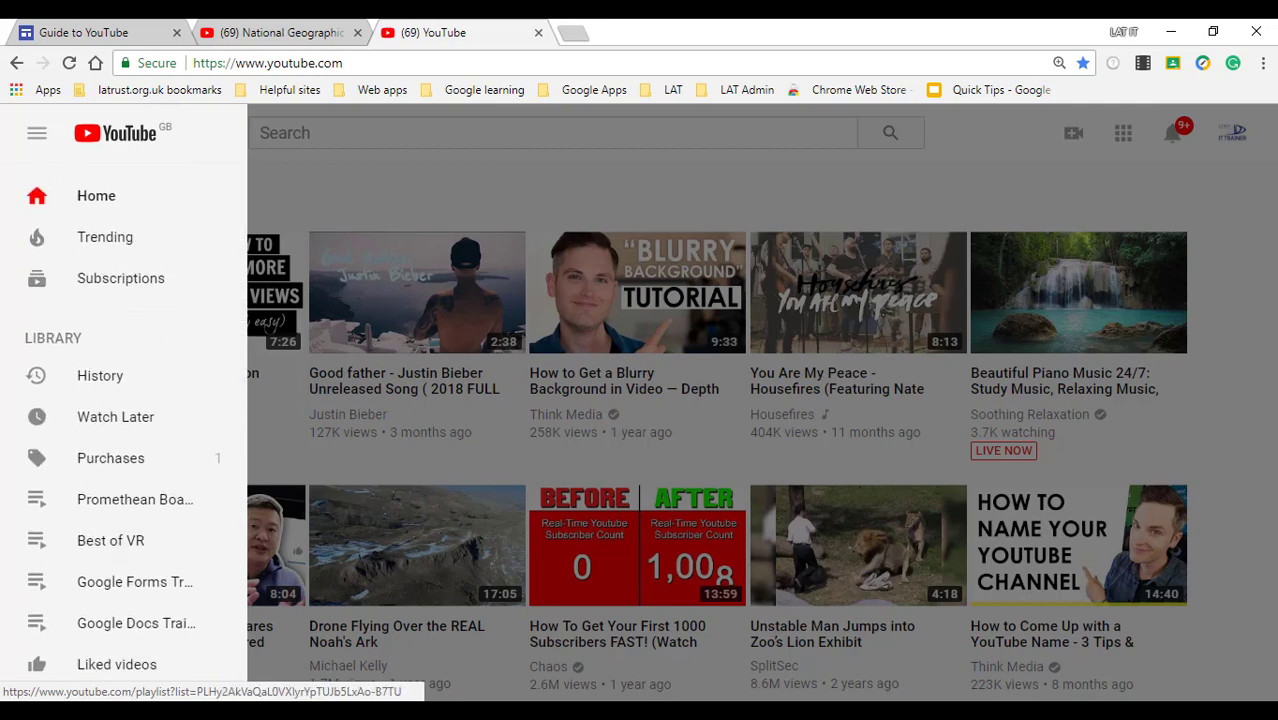
pyautogui.click(533, 198)
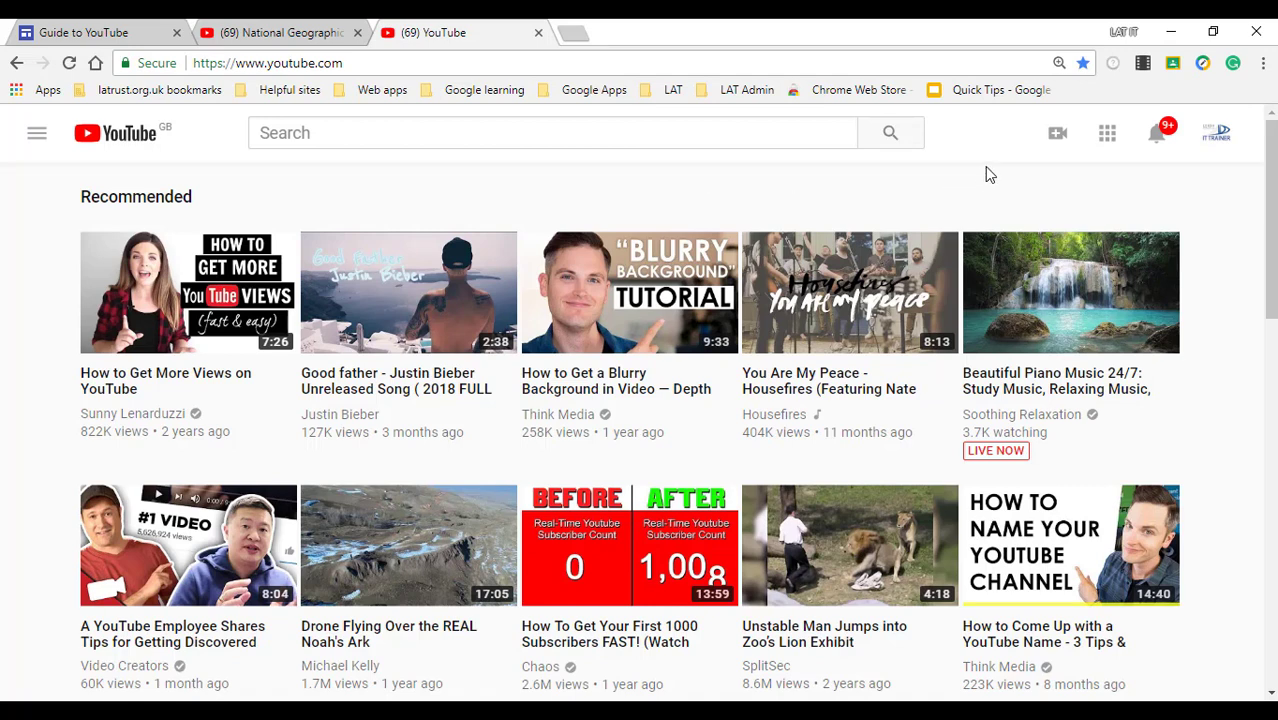
# Step: Upload the Polar Bears video file and set its visibility to Unlisted
pyautogui.click(1059, 147)
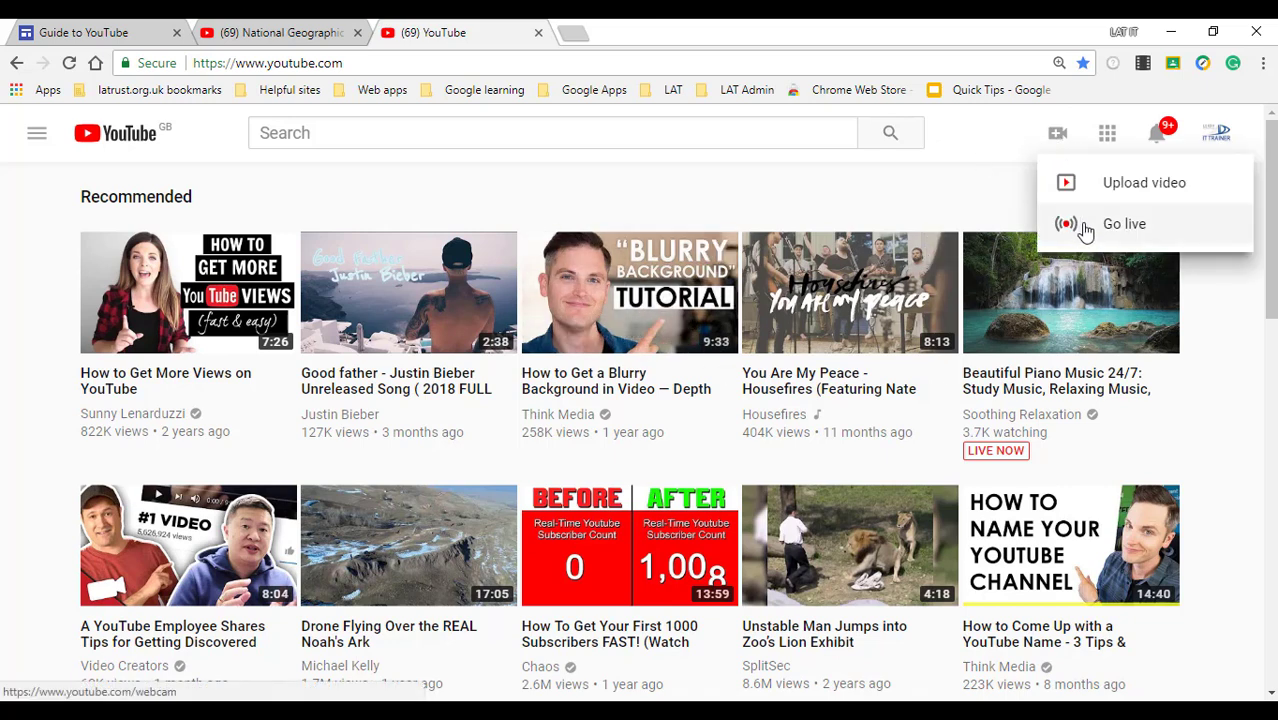
pyautogui.click(1140, 183)
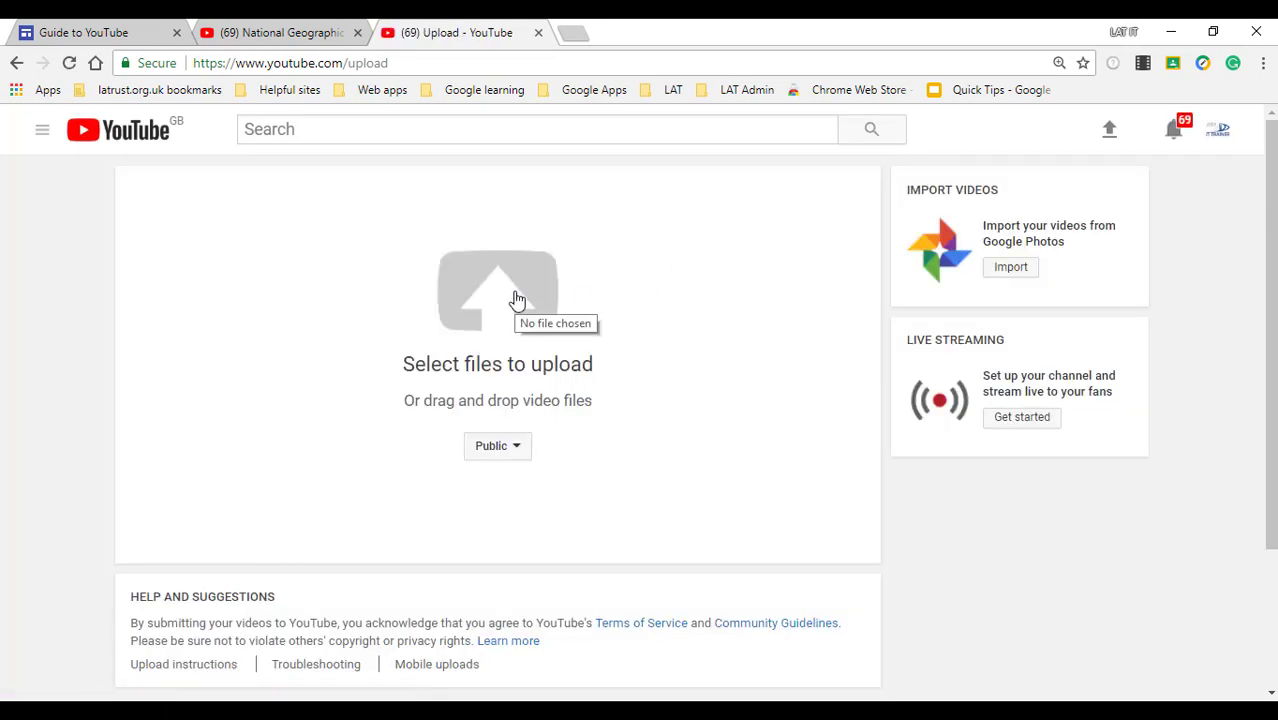
pyautogui.click(517, 300)
pyautogui.doubleClick(442, 284)
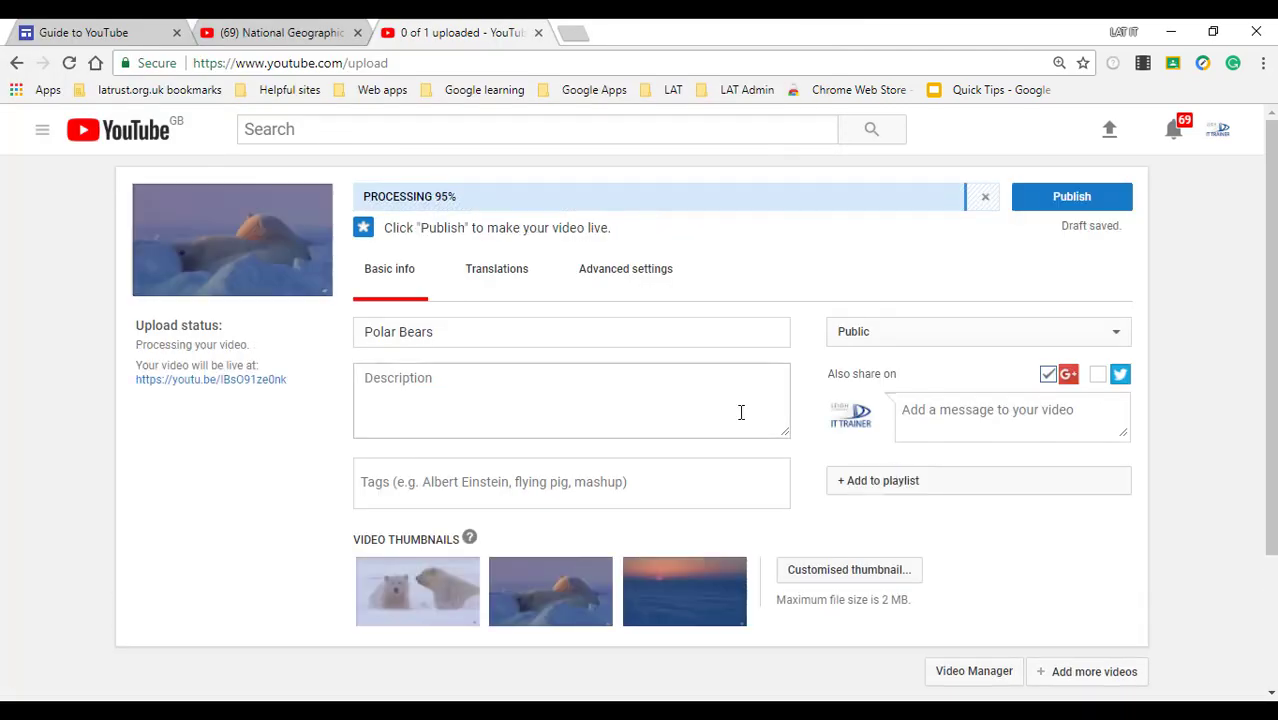
pyautogui.click(930, 338)
pyautogui.click(912, 377)
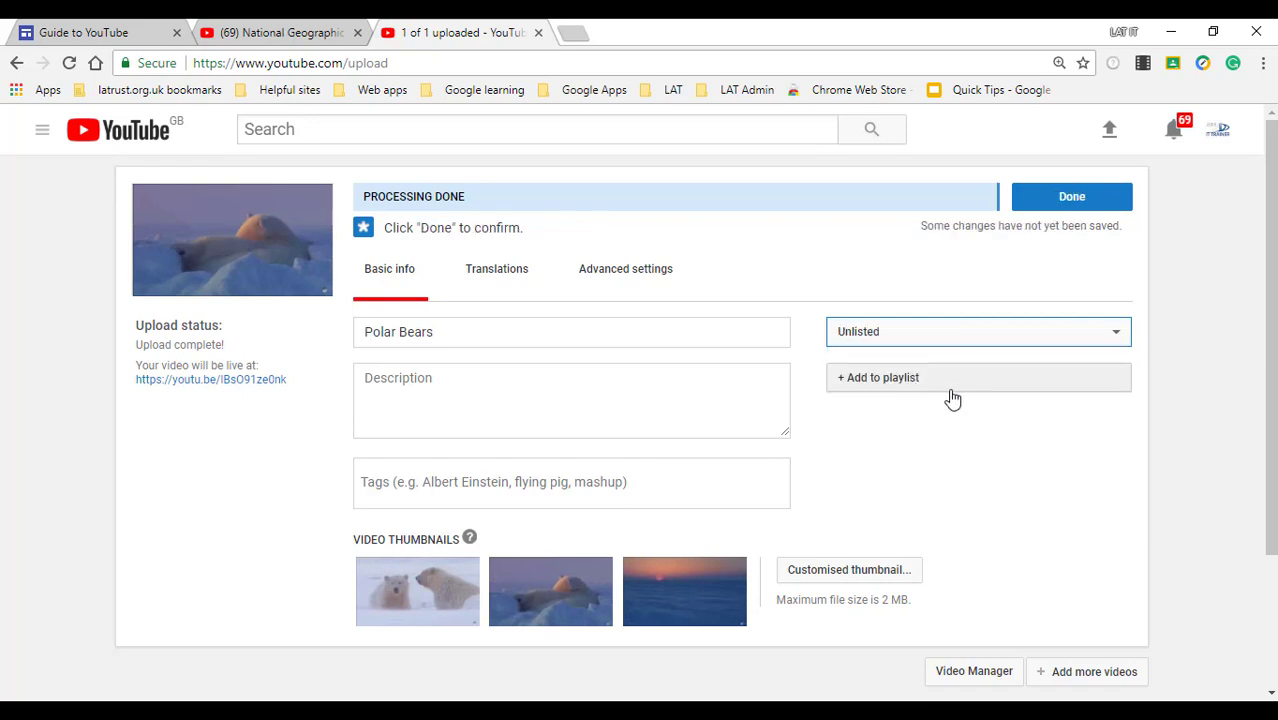
# Step: Add the uploaded video to a new Unlisted playlist named "Polar Bears" and finish the upload
pyautogui.click(910, 380)
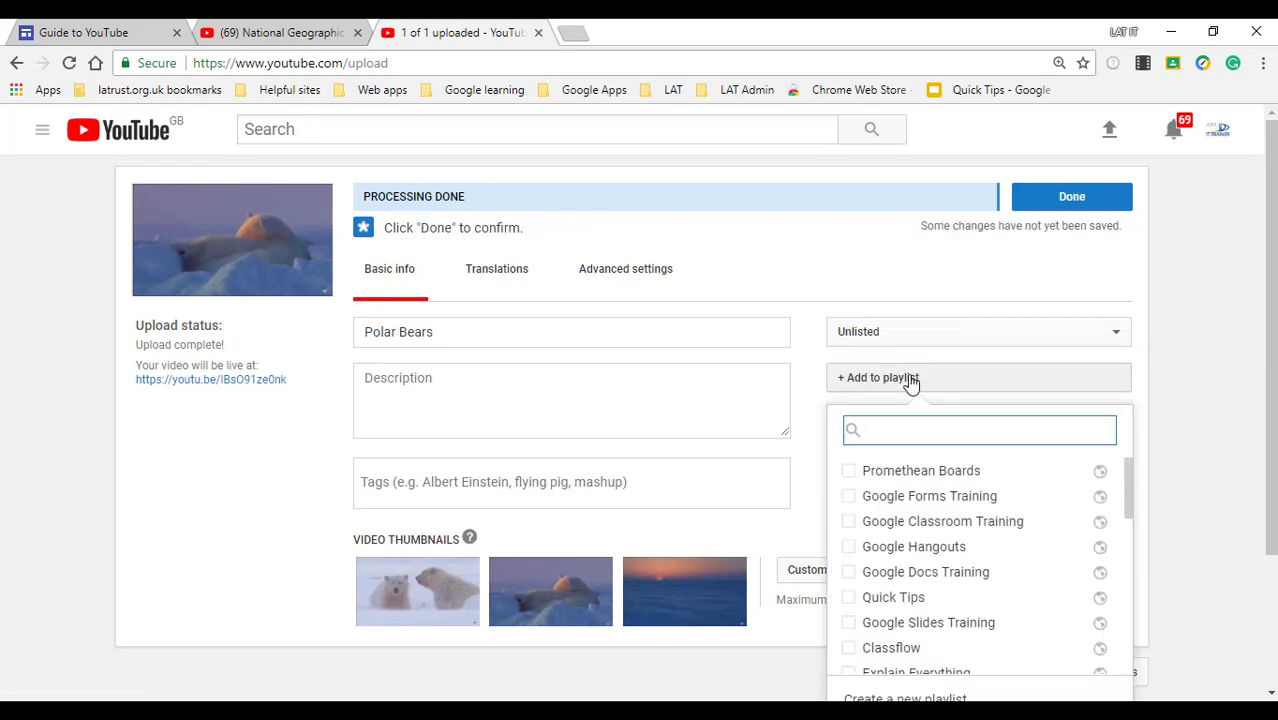
pyautogui.scroll(-1, 920, 513)
pyautogui.scroll(-1, 922, 512)
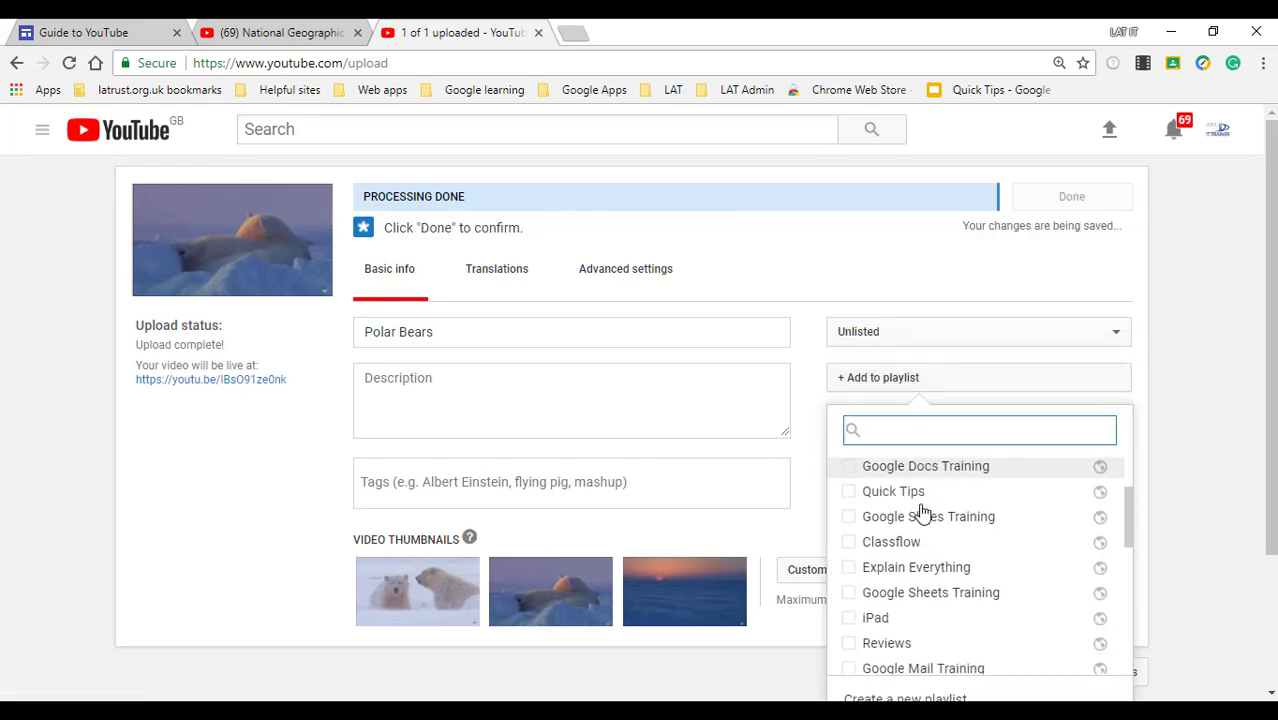
pyautogui.moveTo(1271, 523); pyautogui.dragTo(1219, 588)
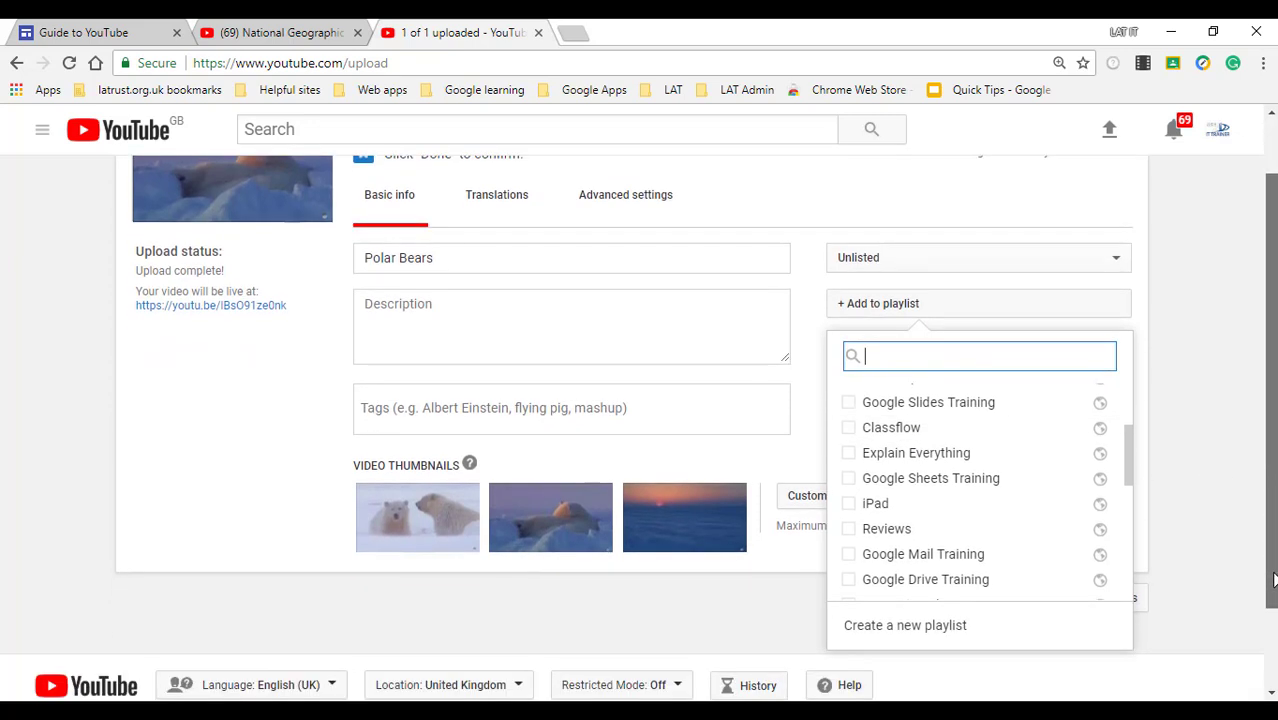
pyautogui.click(945, 627)
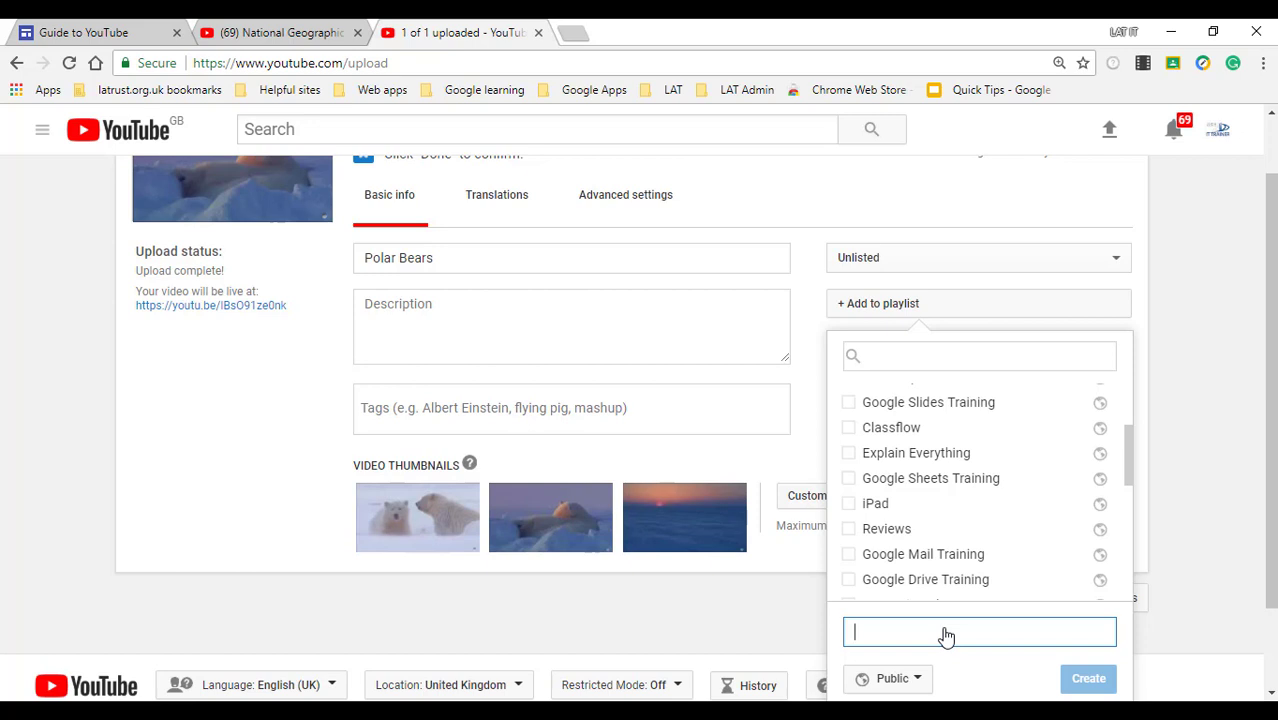
pyautogui.write('Polar Bear')
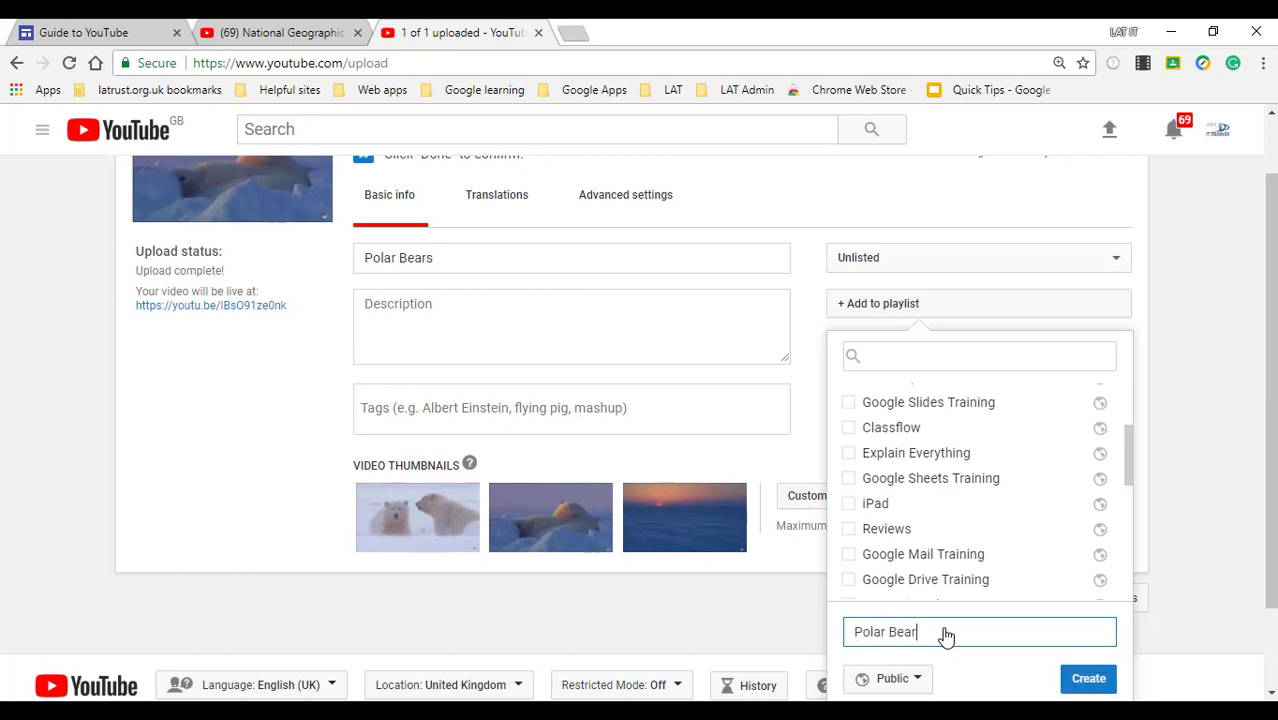
pyautogui.write('s')
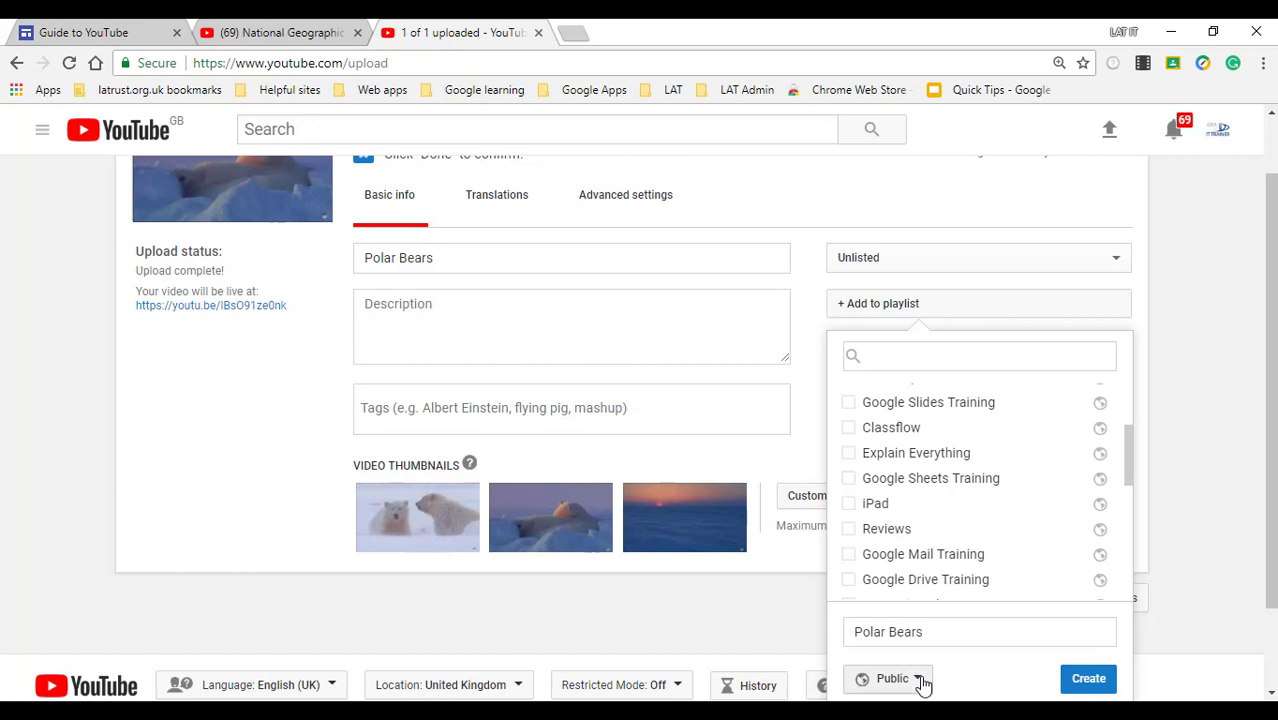
pyautogui.click(923, 683)
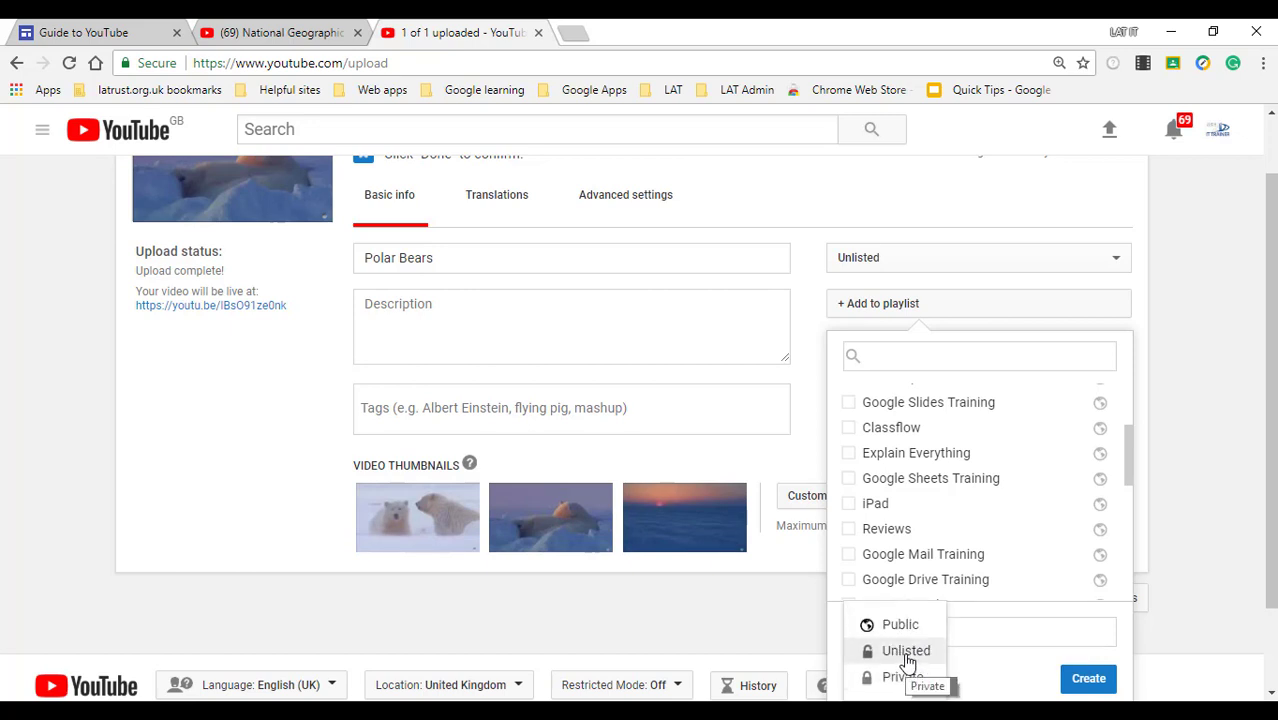
pyautogui.click(906, 652)
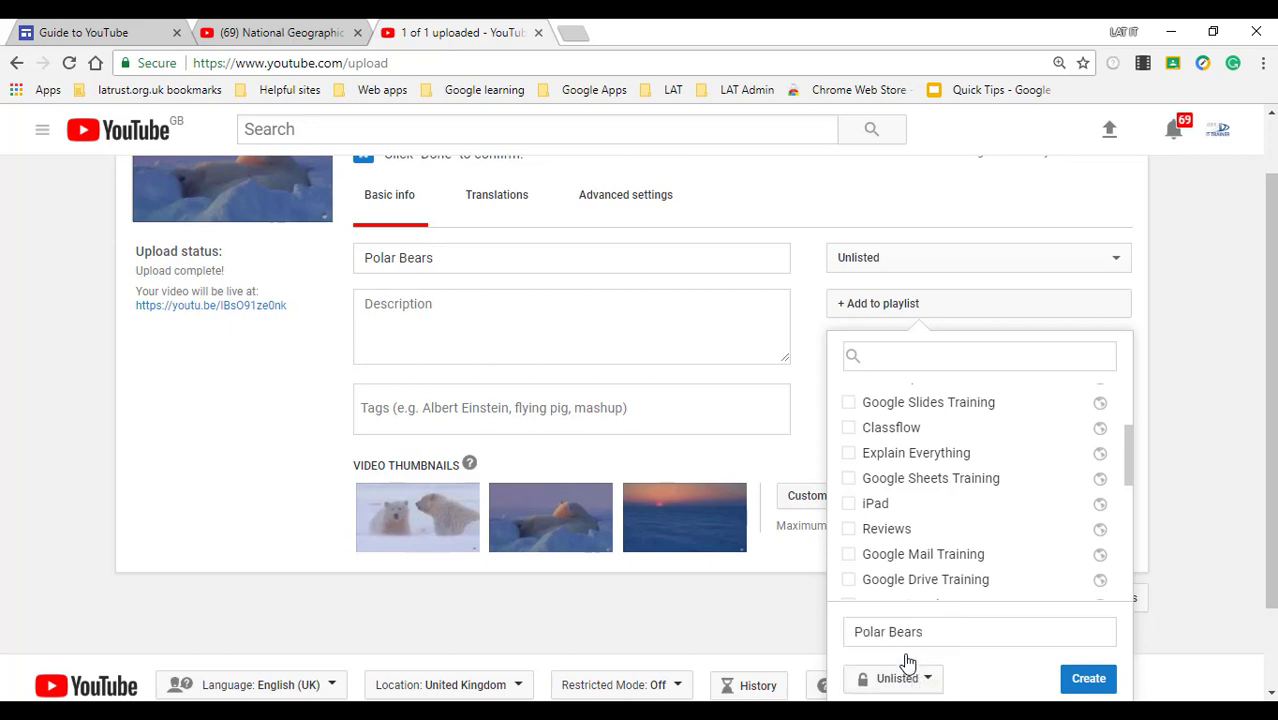
pyautogui.click(1087, 682)
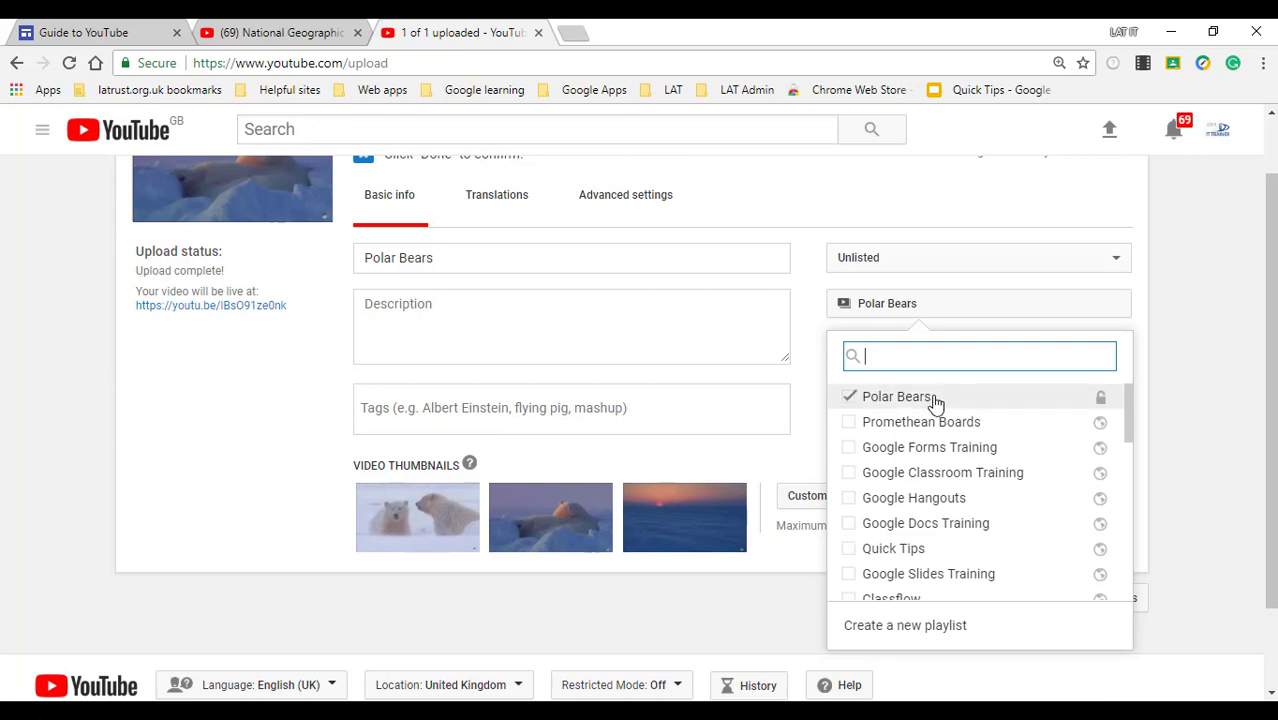
pyautogui.scroll(2, 613, 301)
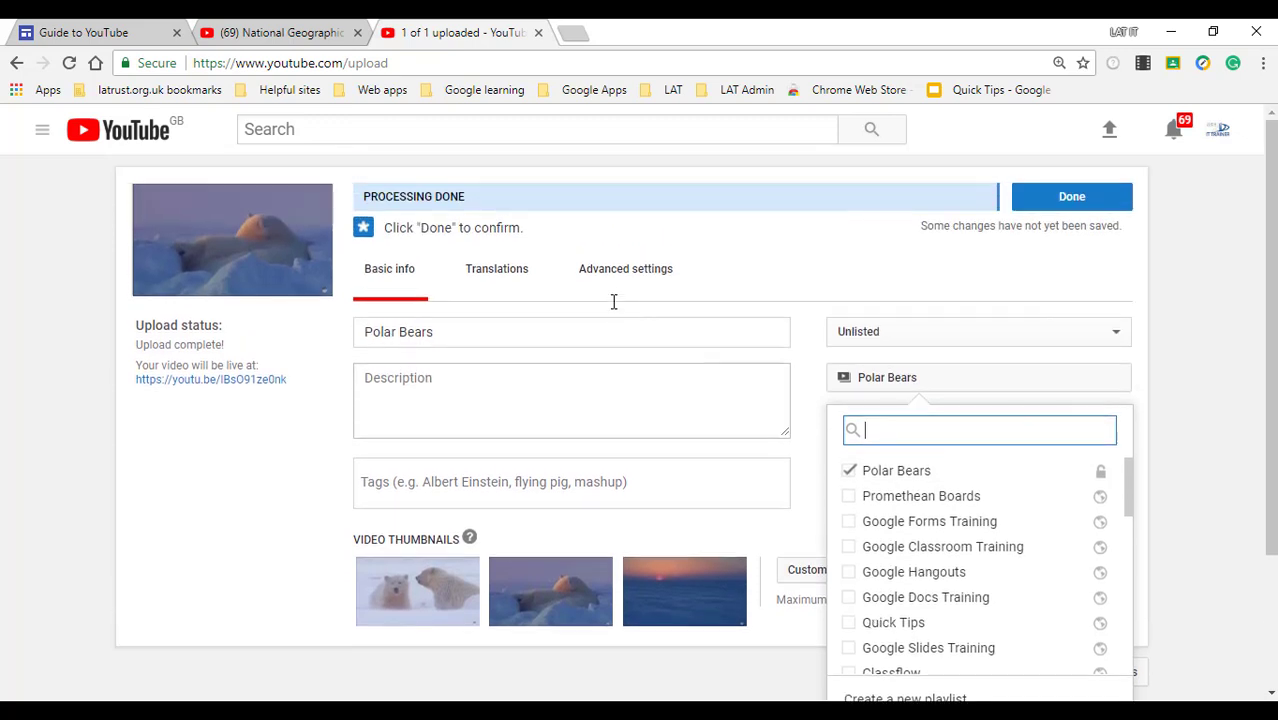
pyautogui.click(1041, 204)
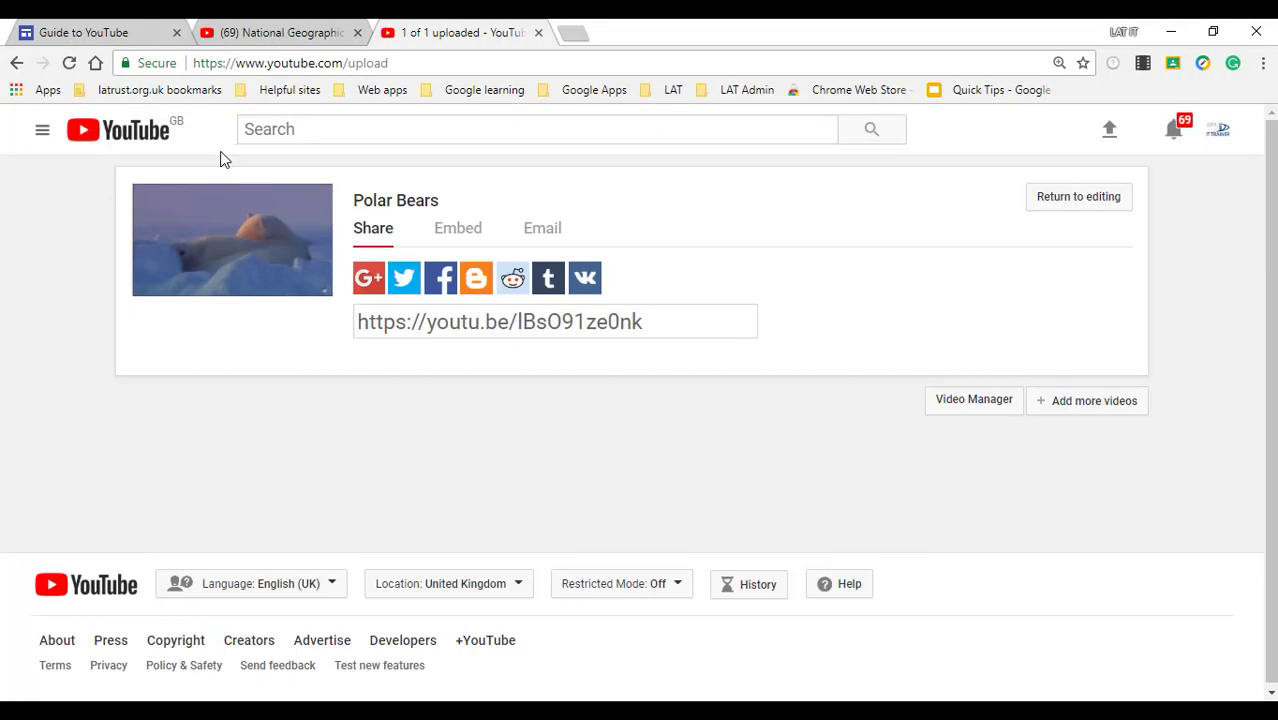
# Step: Open the Polar Bears playlist from the library to view its contents
pyautogui.click(42, 135)
pyautogui.scroll(-2, 103, 422)
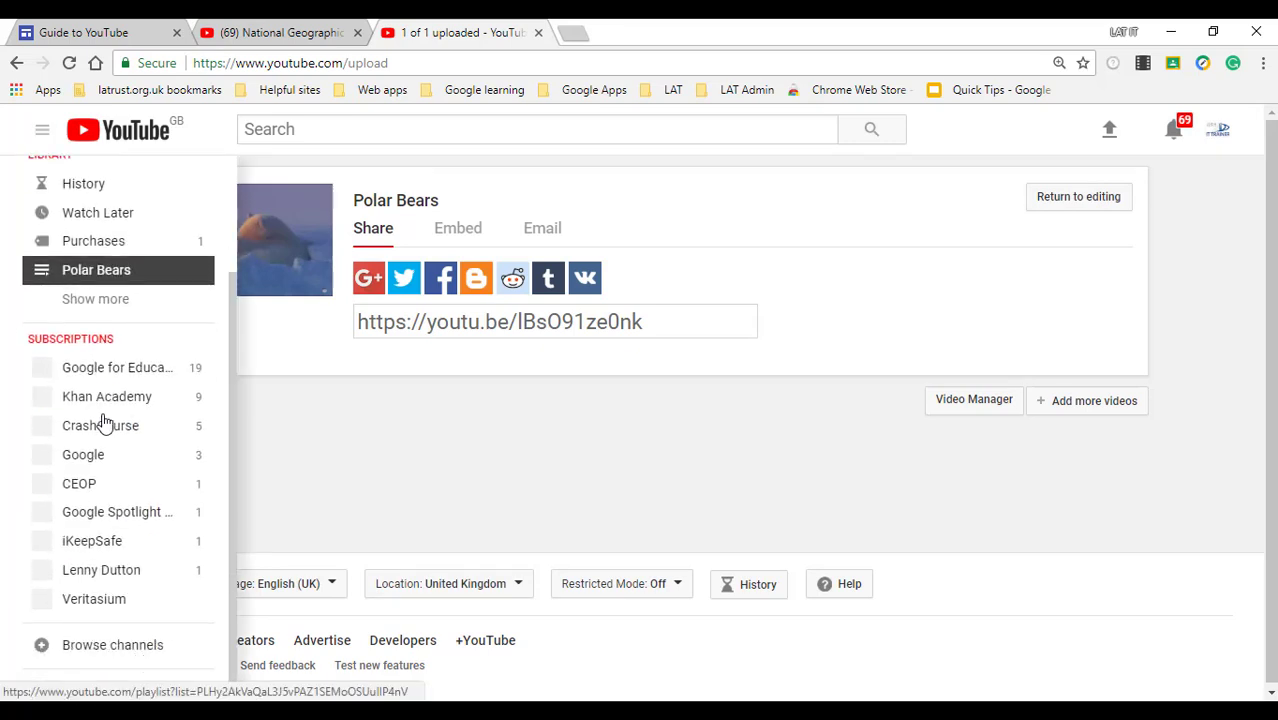
pyautogui.scroll(2, 103, 422)
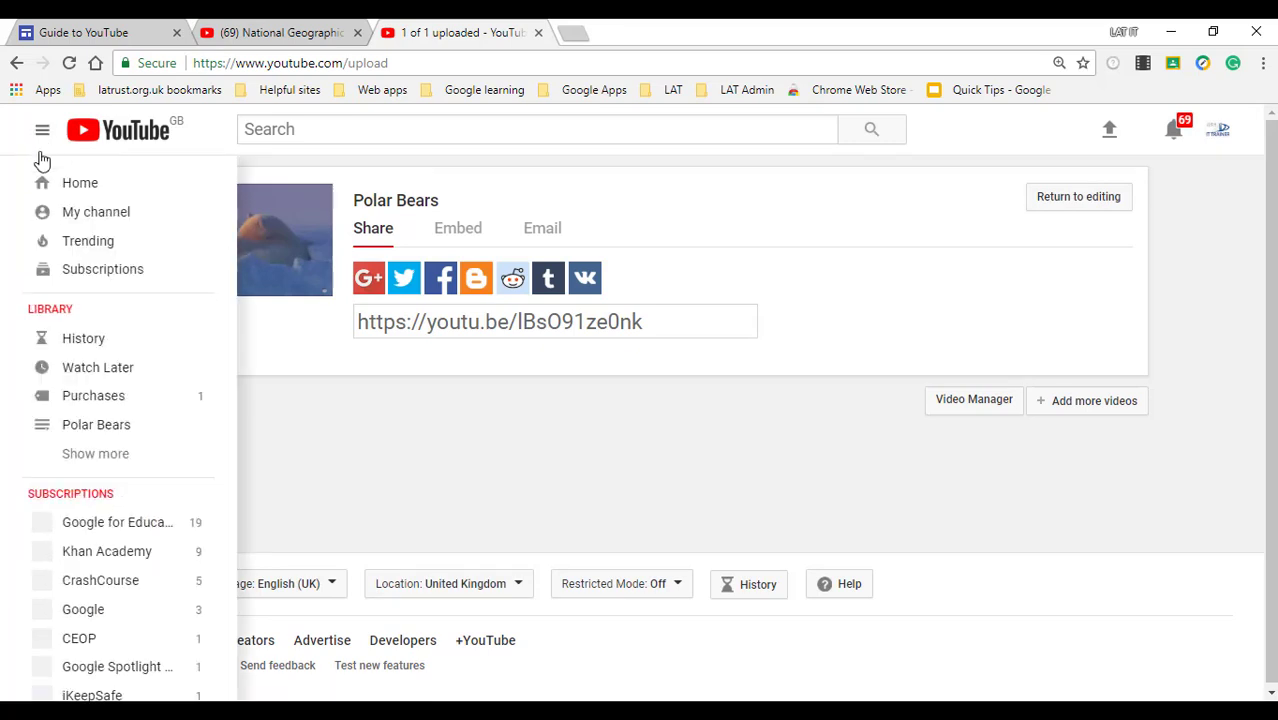
pyautogui.click(80, 427)
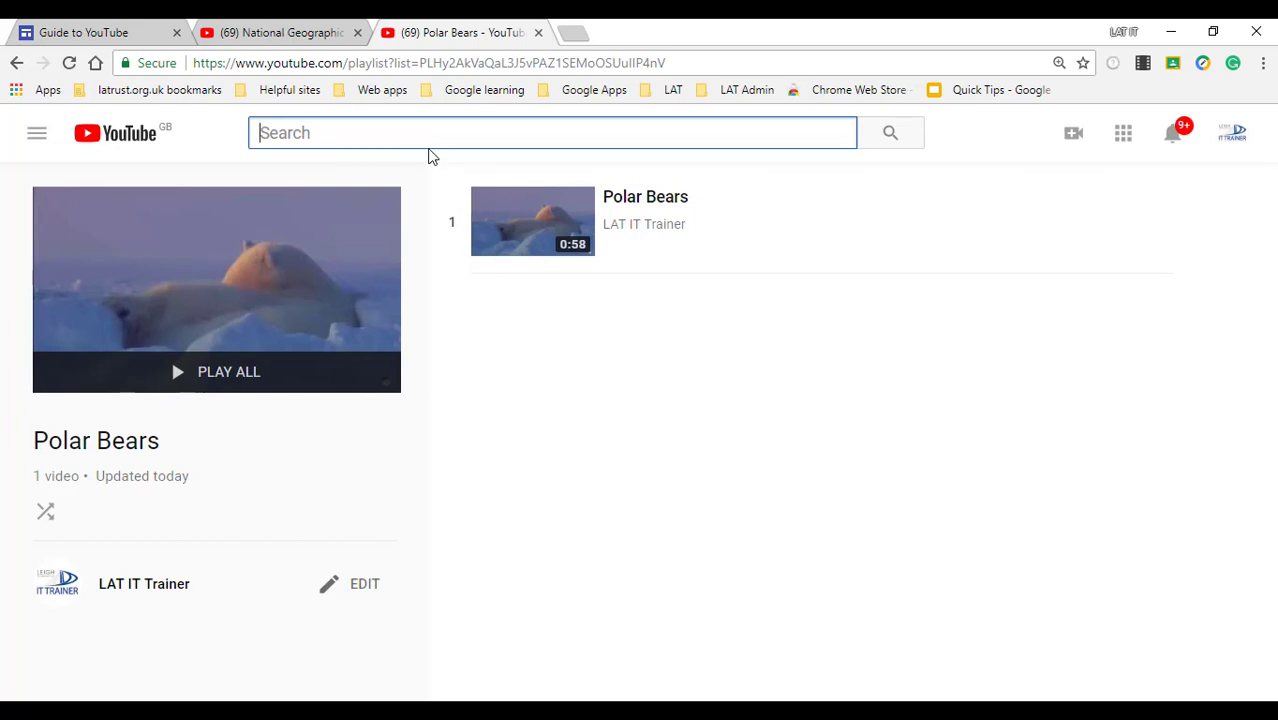
# Step: Search for "polar bears" and open the video "Funny POLAR BEARS ★ Funny & CUTE Polar Bears [Funny Pets]"
pyautogui.write('polar bears')
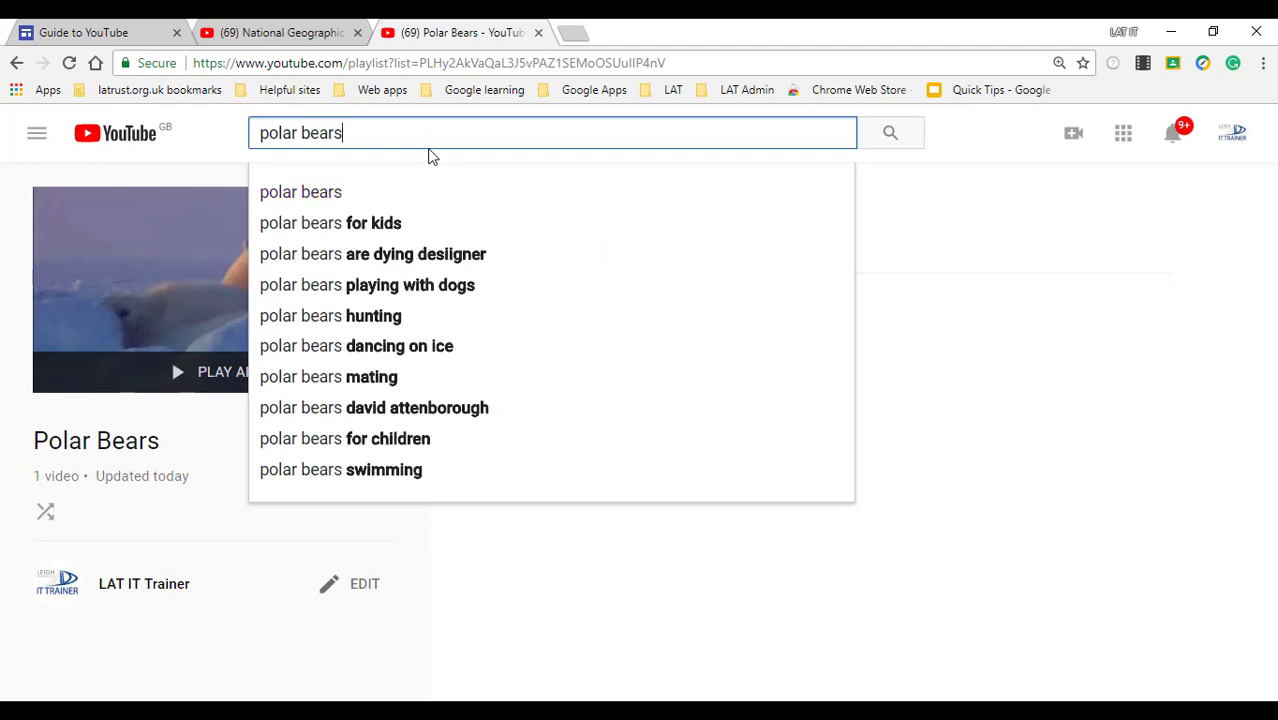
pyautogui.press('Return')
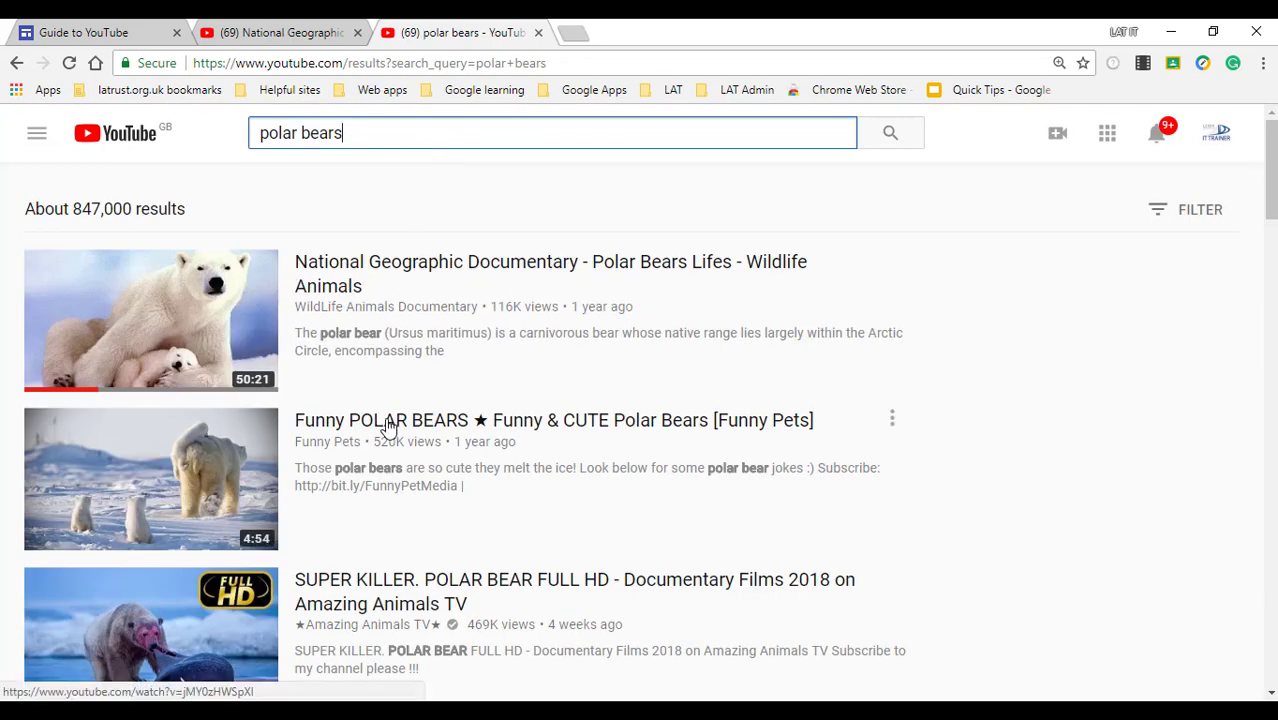
pyautogui.click(608, 428)
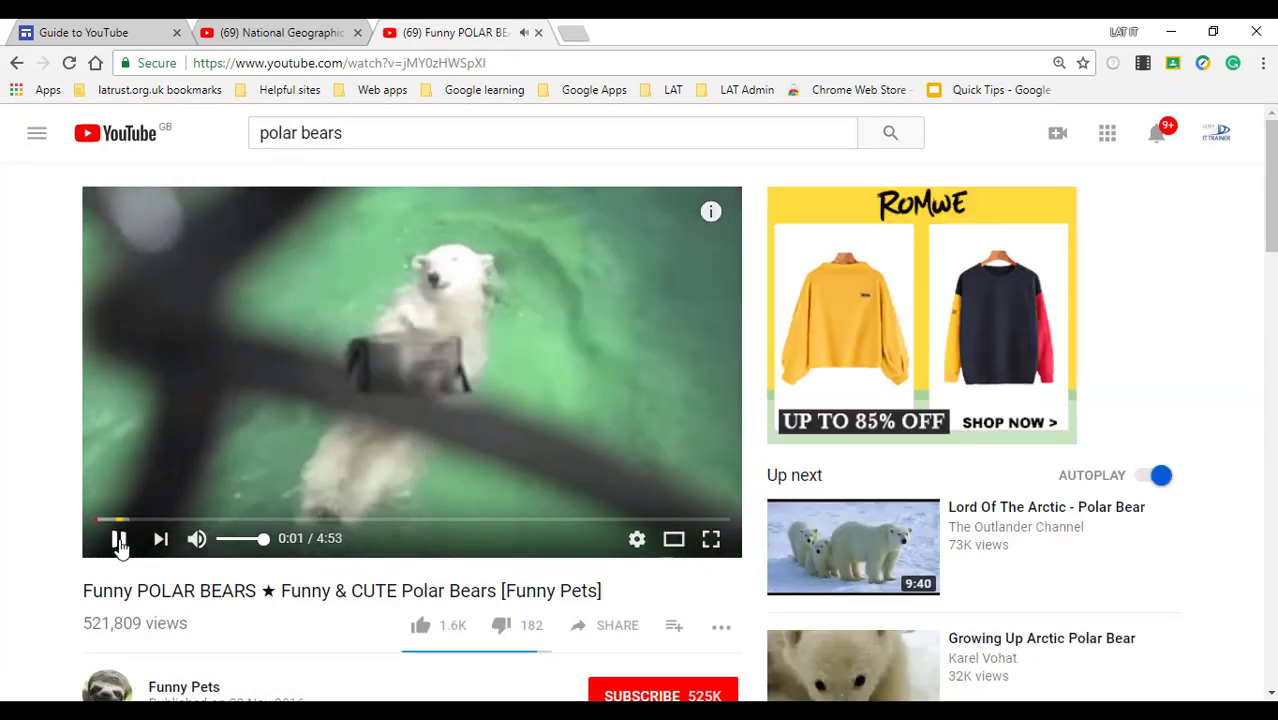
# Step: Pause the Funny Pets video and add it to the Polar Bears playlist
pyautogui.click(575, 441)
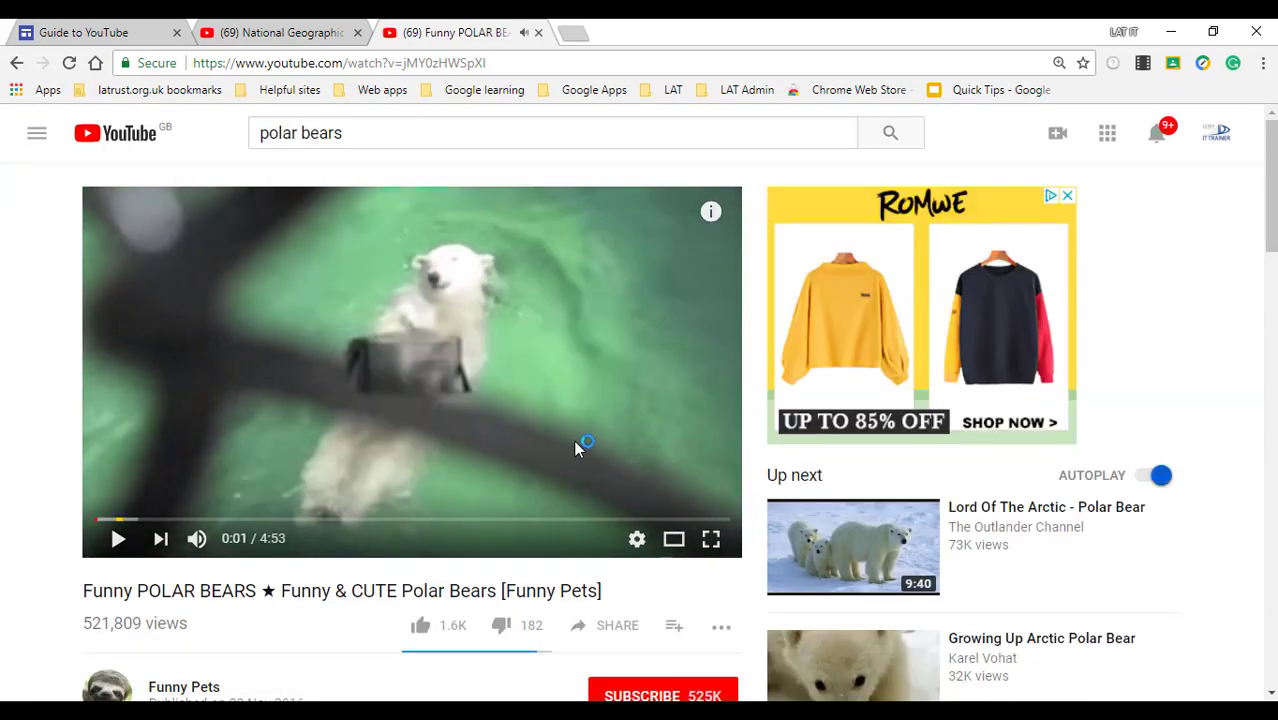
pyautogui.click(674, 630)
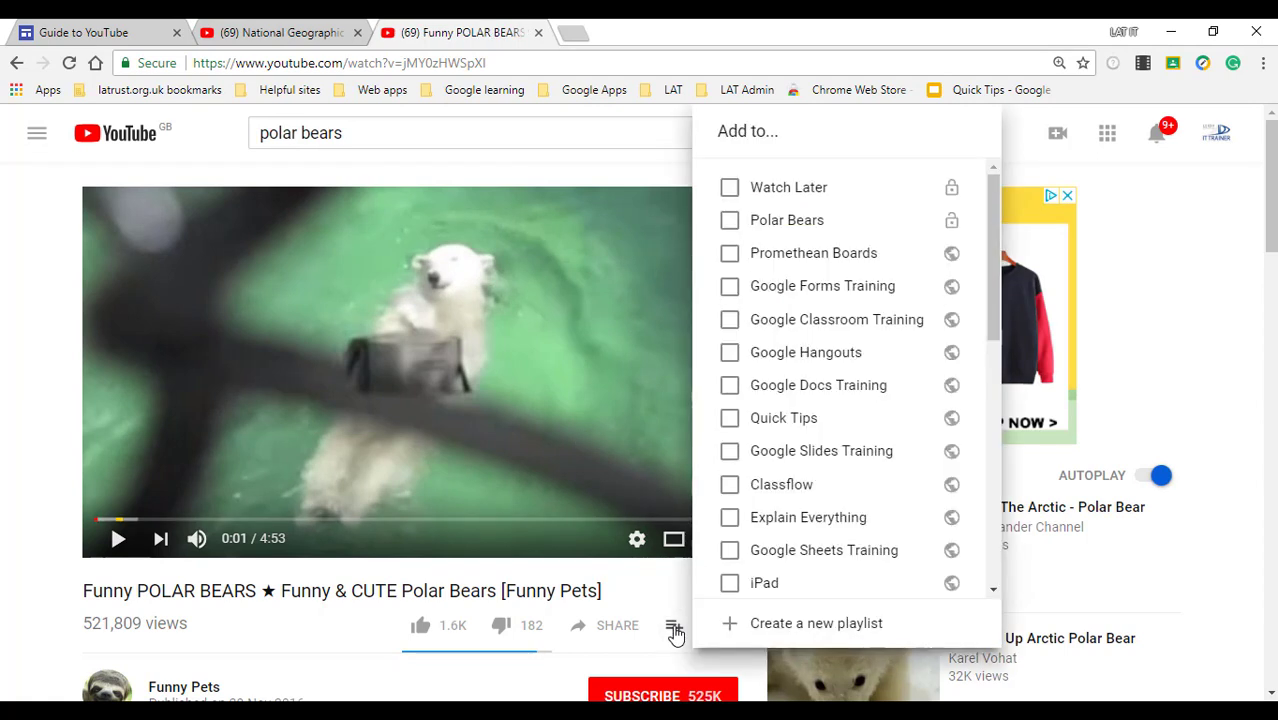
pyautogui.click(775, 224)
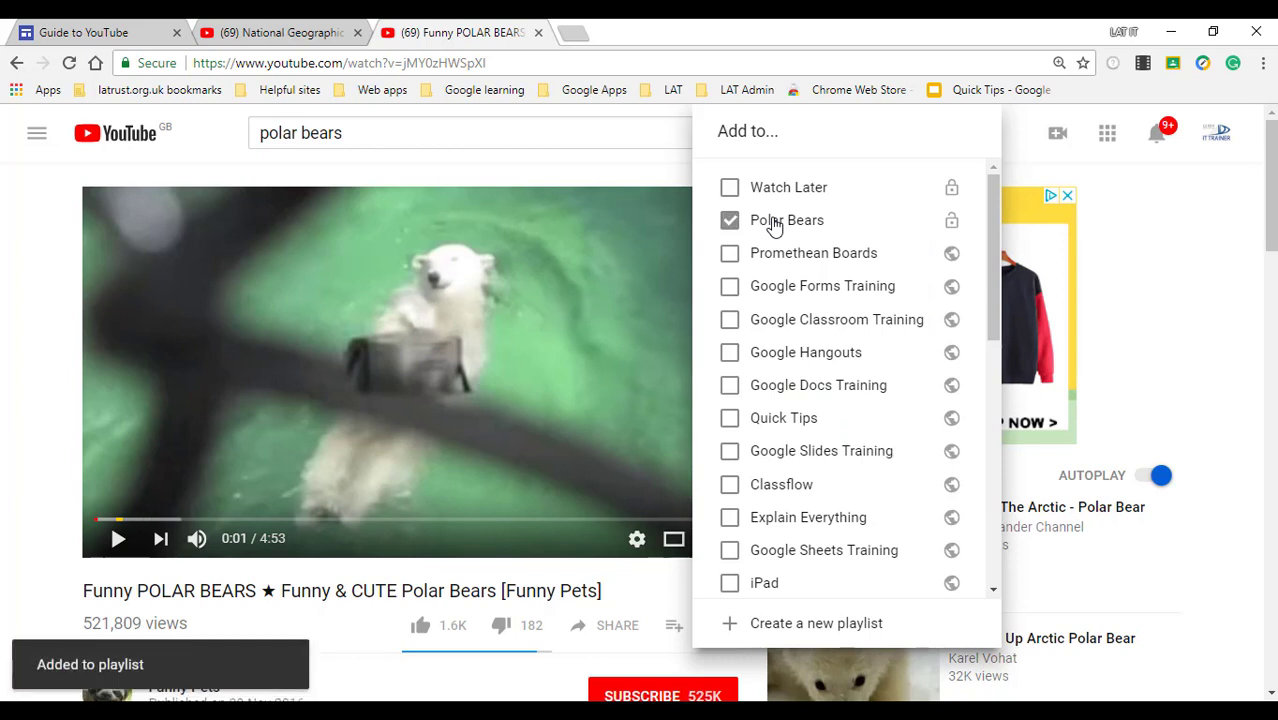
# Step: Return to the Polar Bears playlist, view the options for its second video, and open the playlist for editing
pyautogui.click(37, 136)
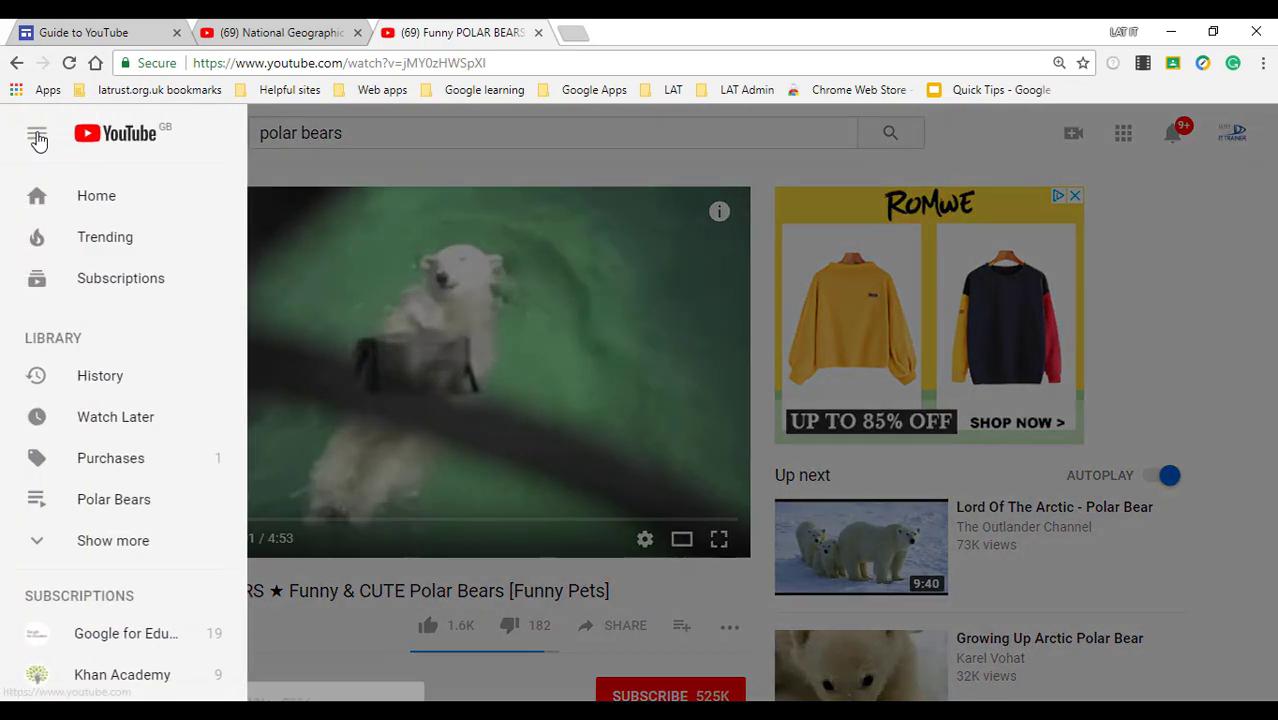
pyautogui.click(107, 501)
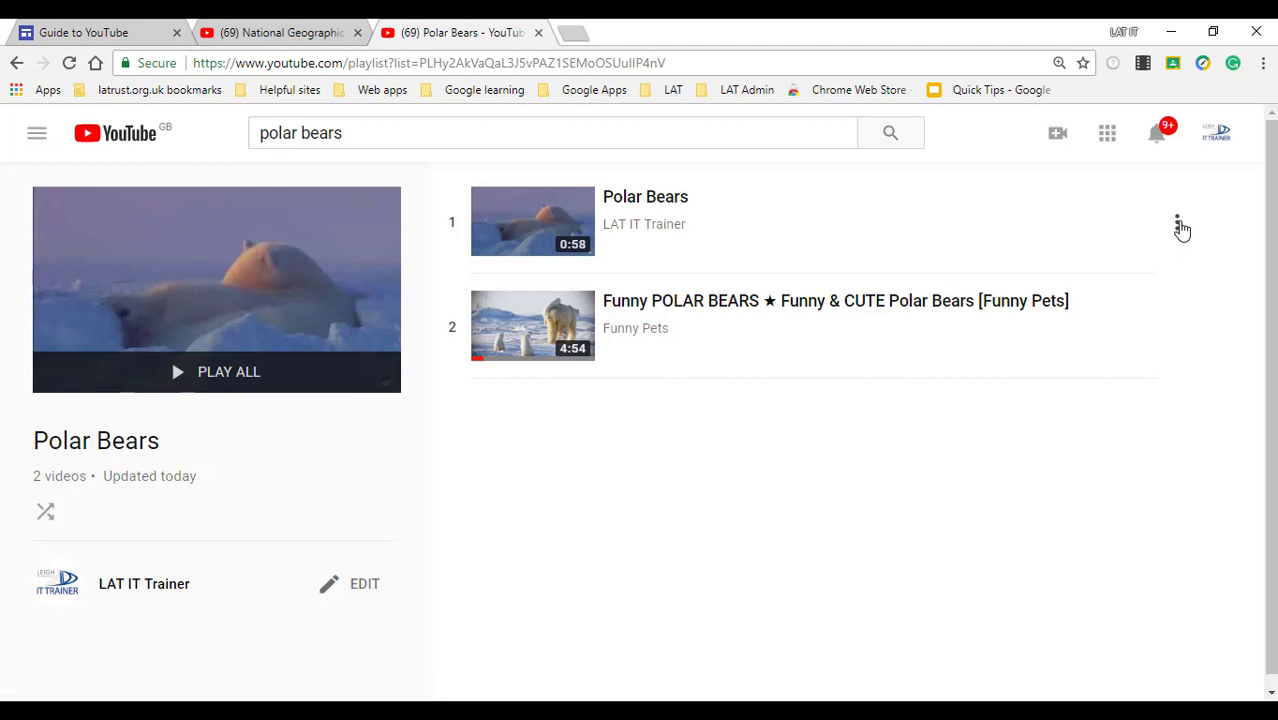
pyautogui.click(1178, 327)
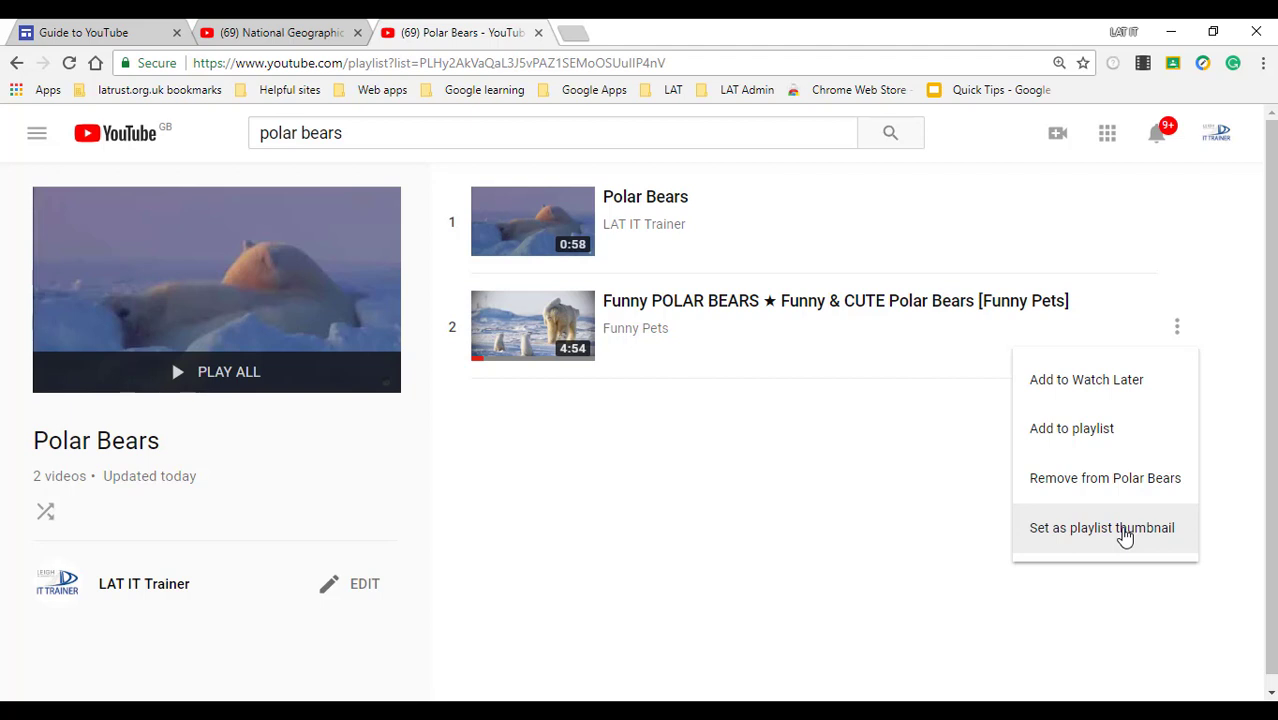
pyautogui.click(935, 508)
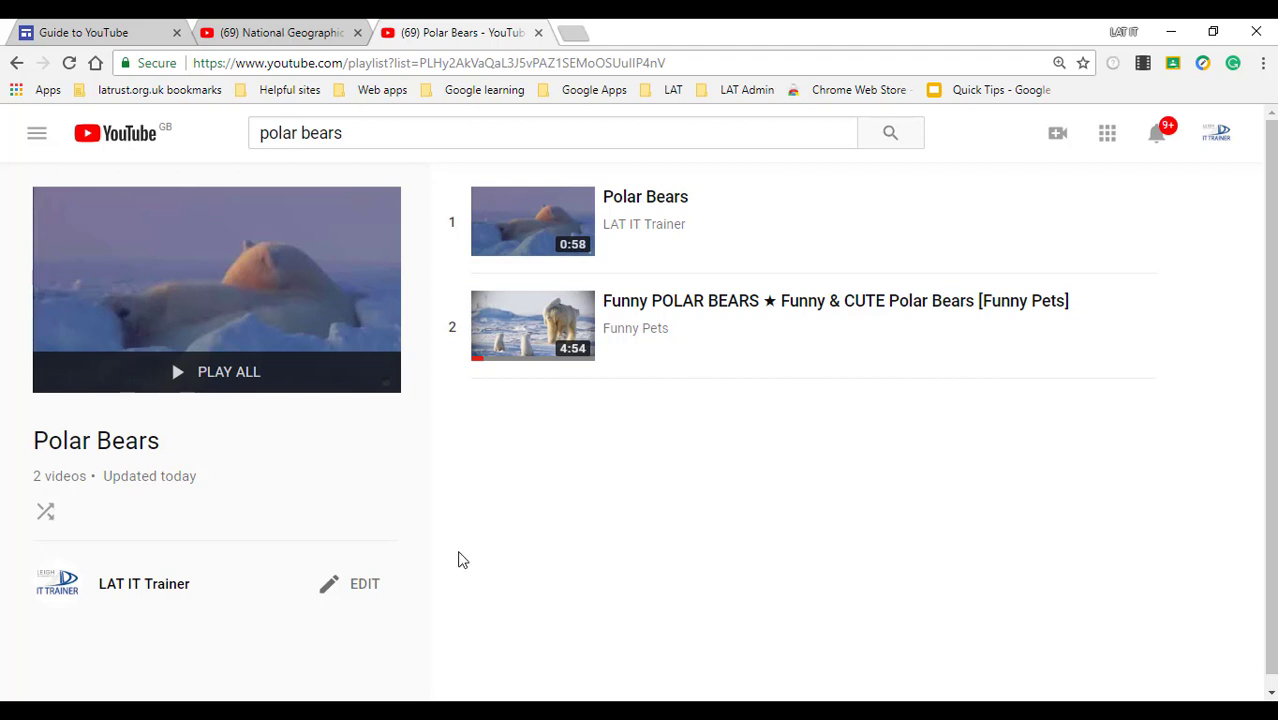
pyautogui.click(350, 588)
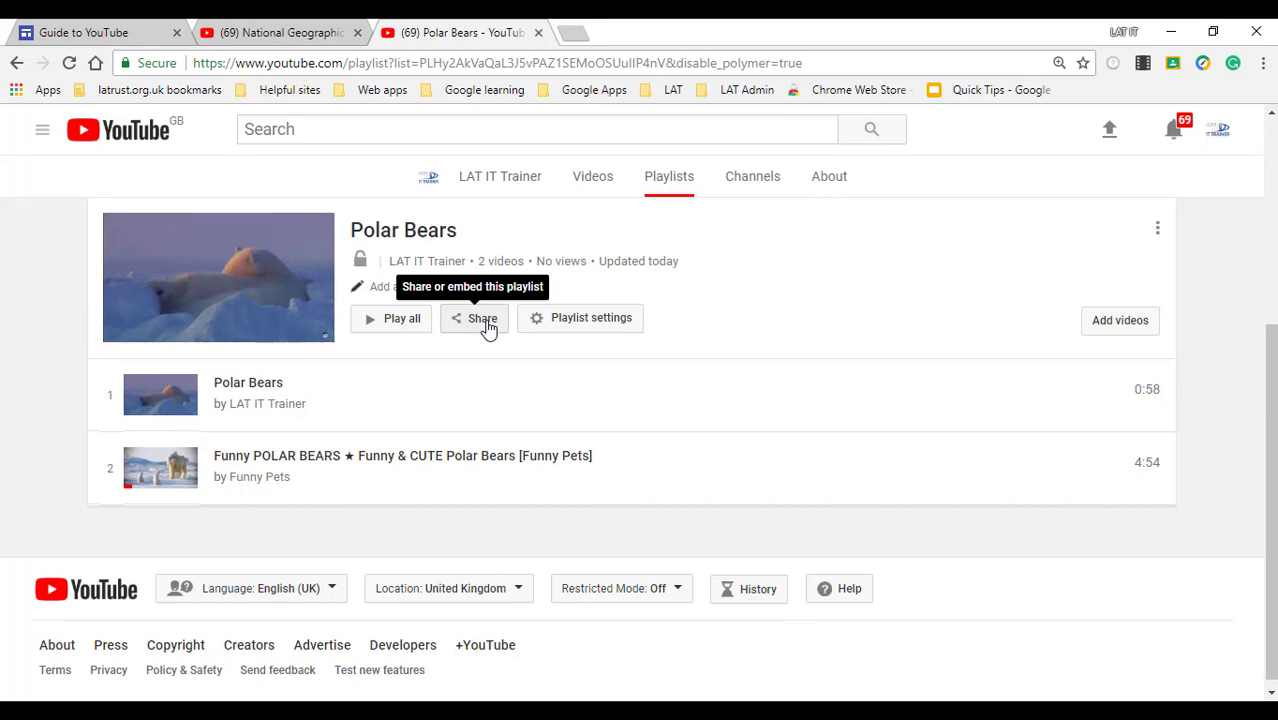
# Step: View the link sharing, embed and email options for sharing the Polar Bears playlist
pyautogui.click(486, 325)
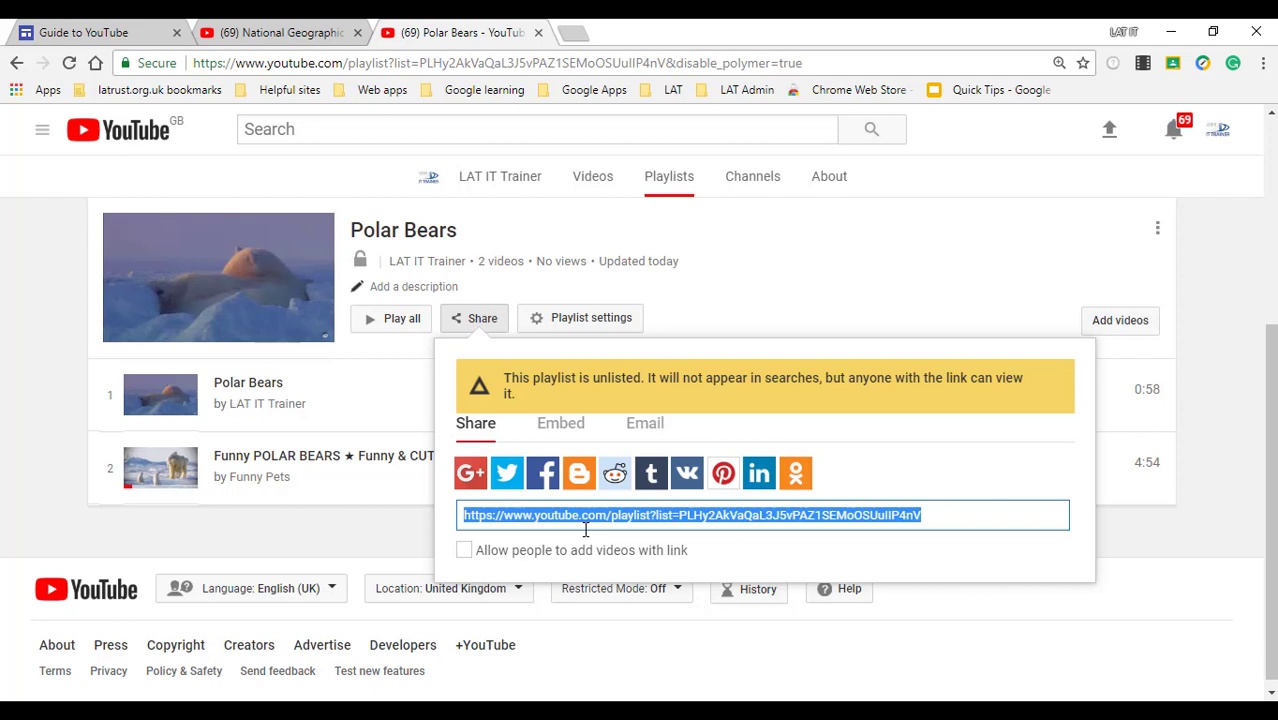
pyautogui.click(566, 433)
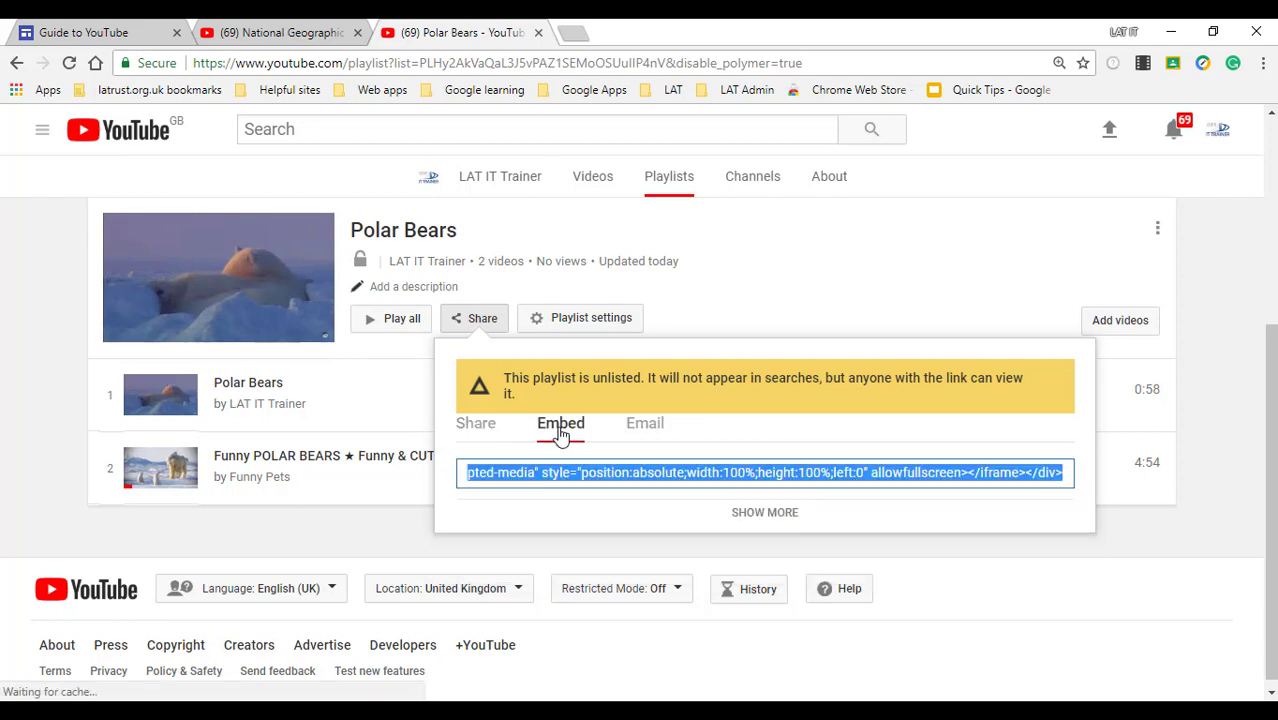
pyautogui.click(635, 441)
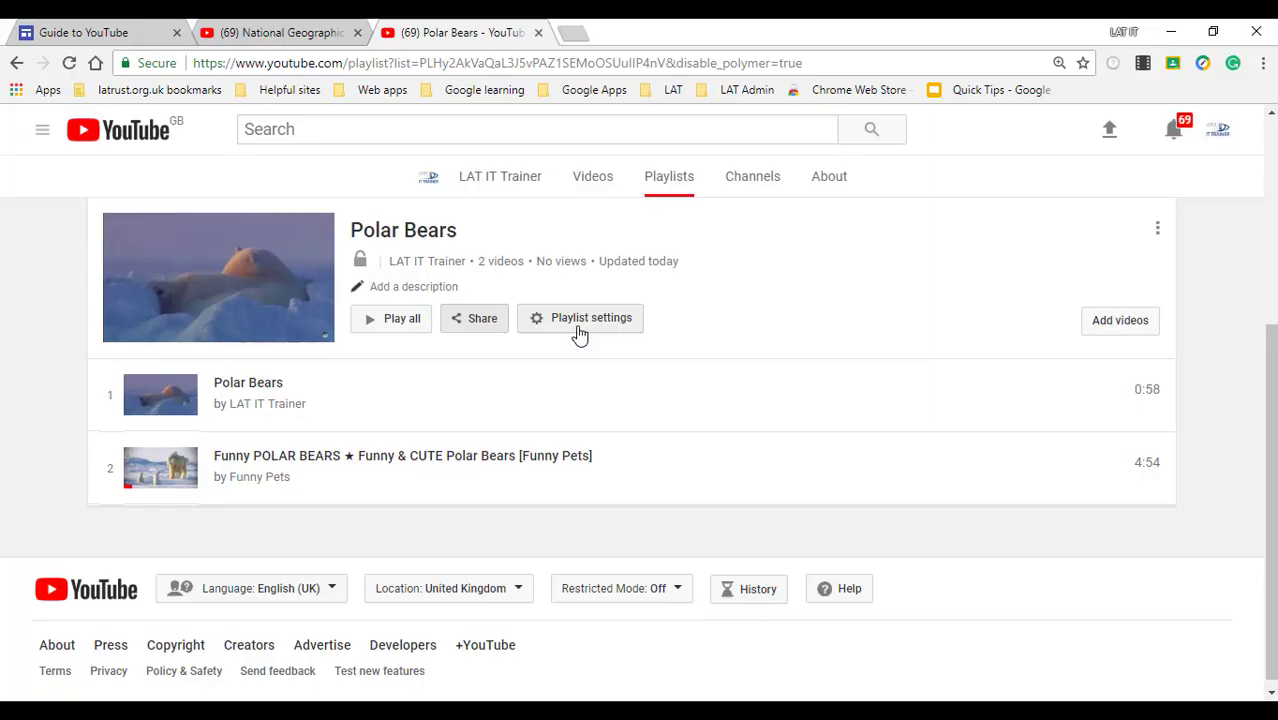
# Step: Review the privacy and ordering choices in the Polar Bears playlist settings and allow collaborators to add videos to the playlist
pyautogui.click(579, 334)
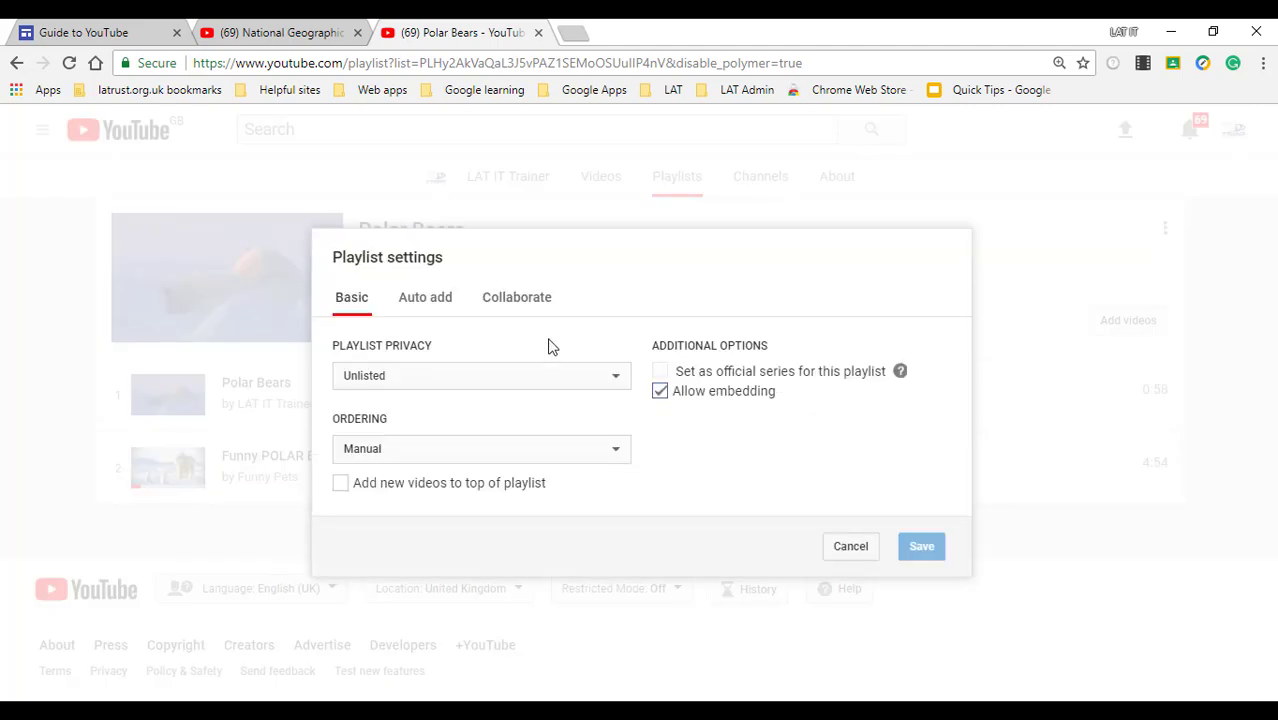
pyautogui.click(491, 393)
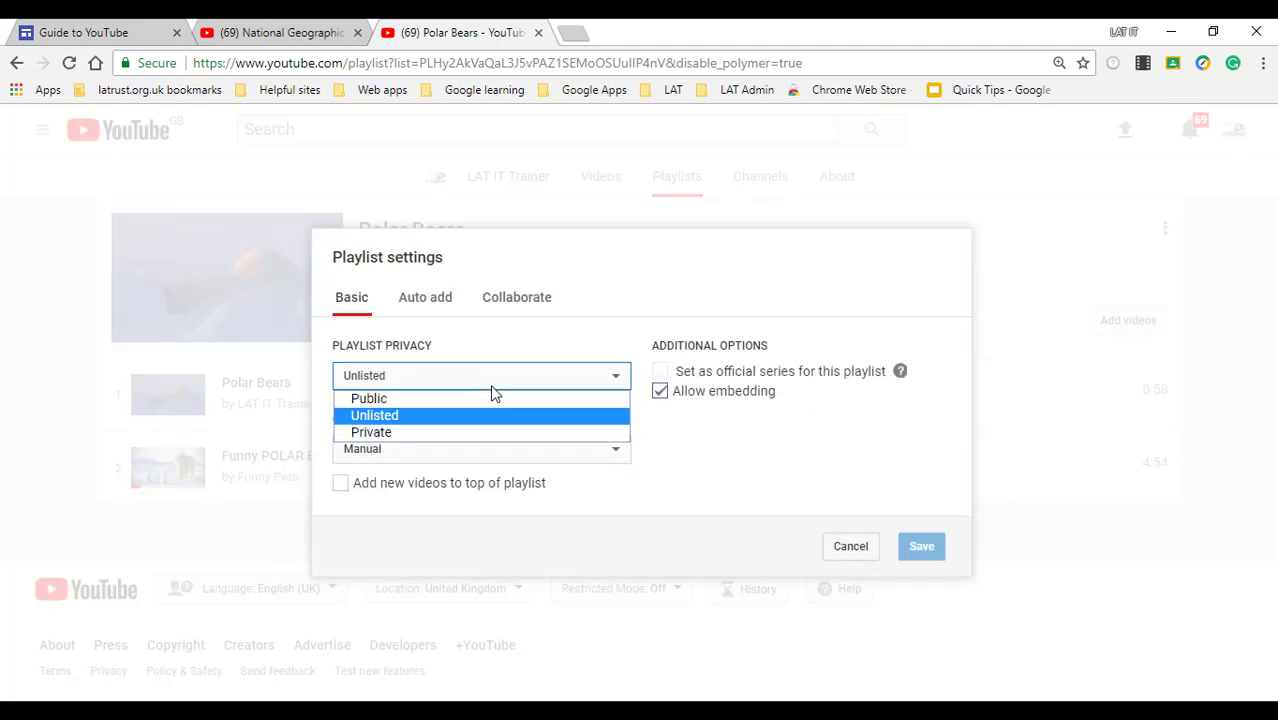
pyautogui.click(503, 325)
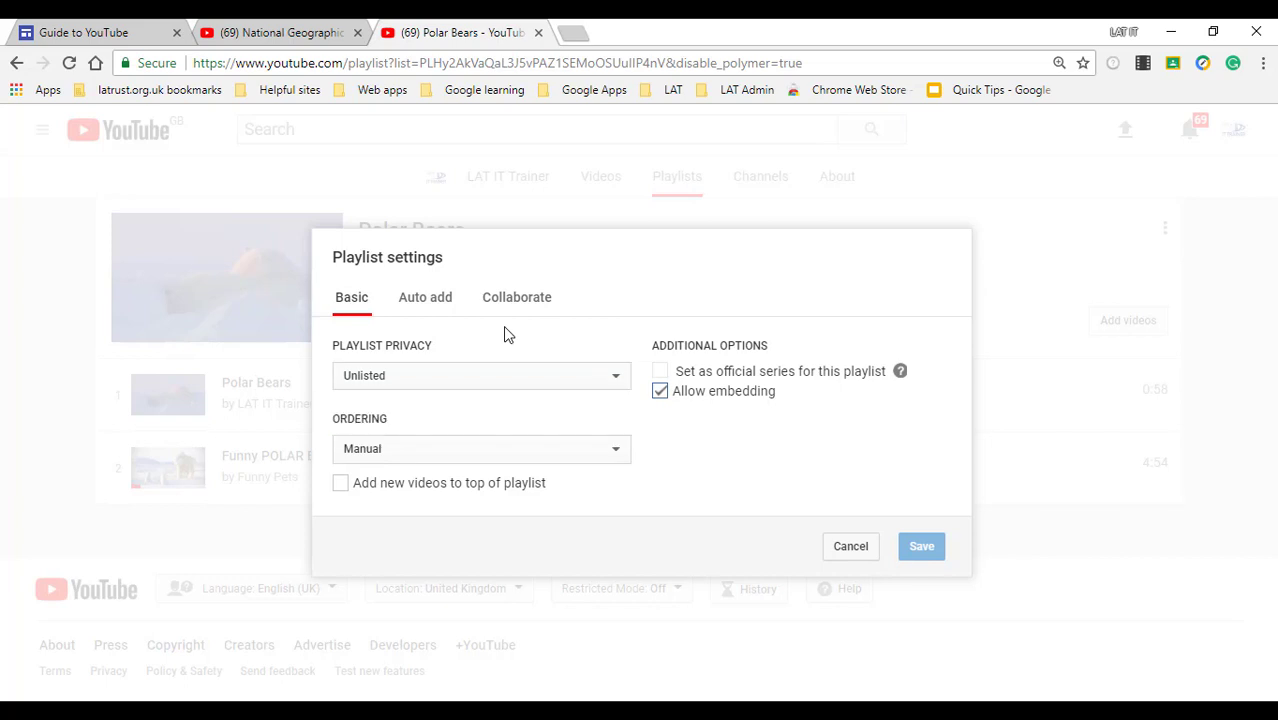
pyautogui.click(464, 455)
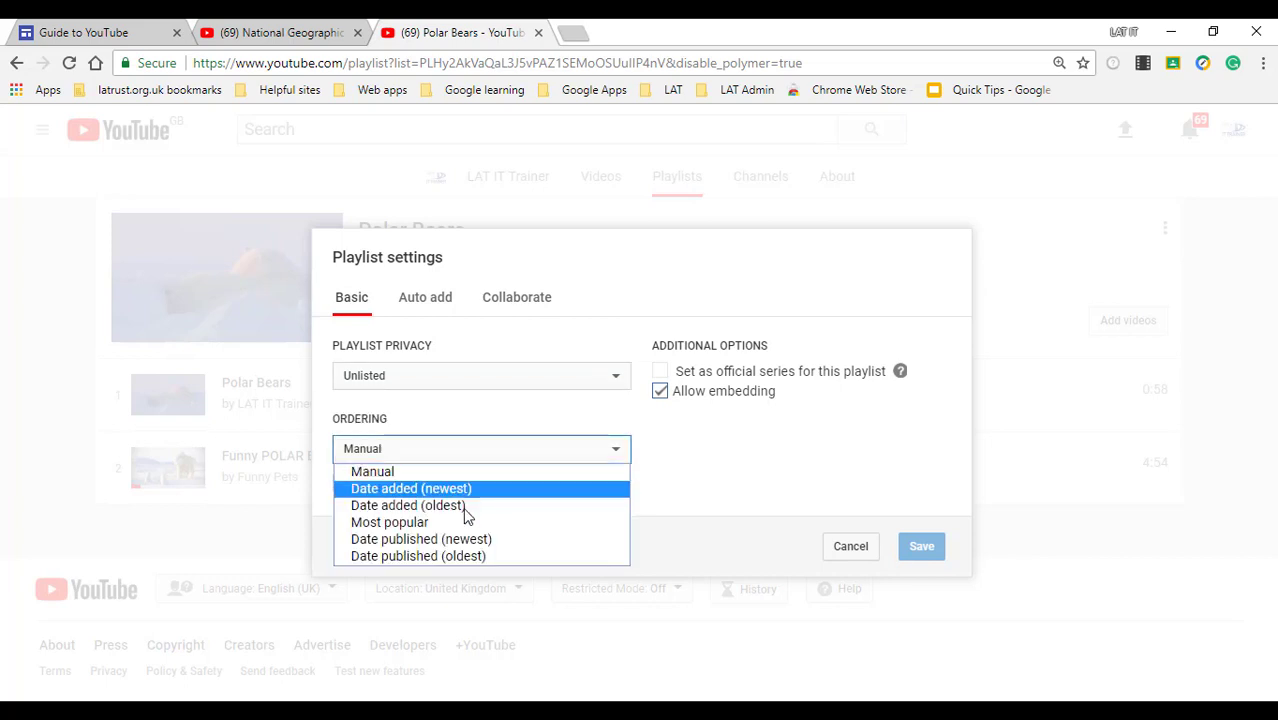
pyautogui.click(461, 420)
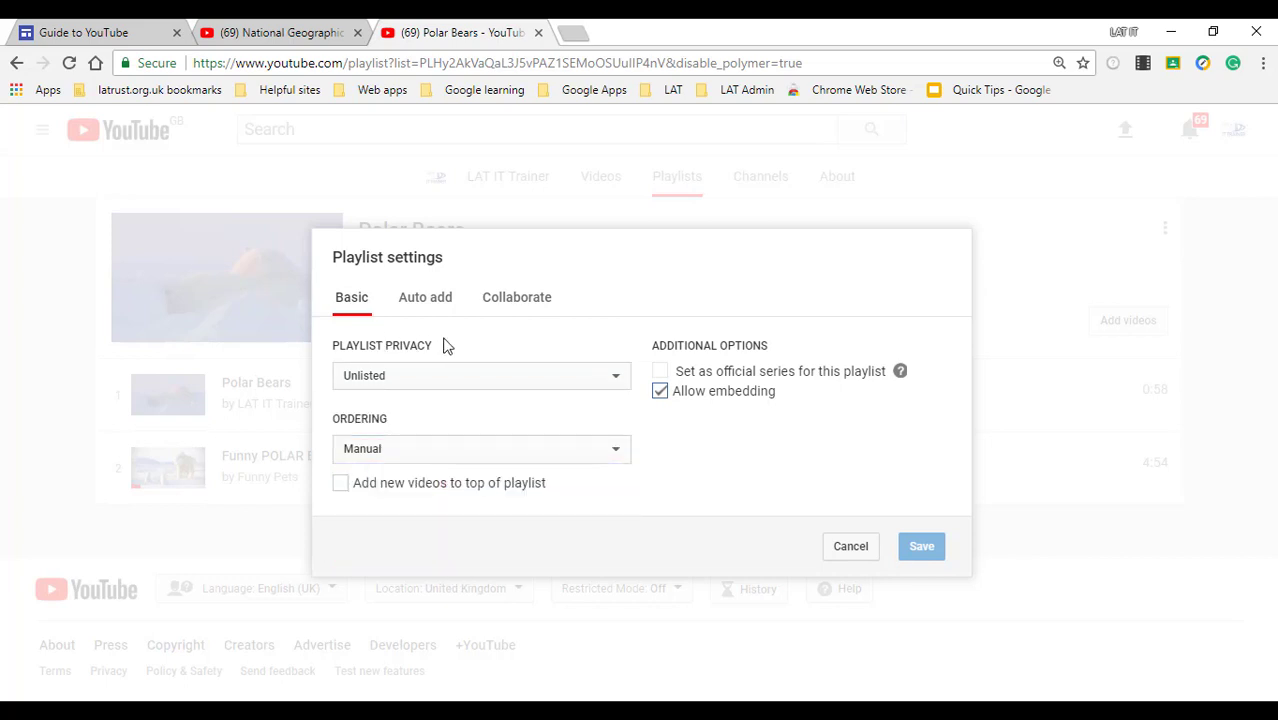
pyautogui.click(514, 305)
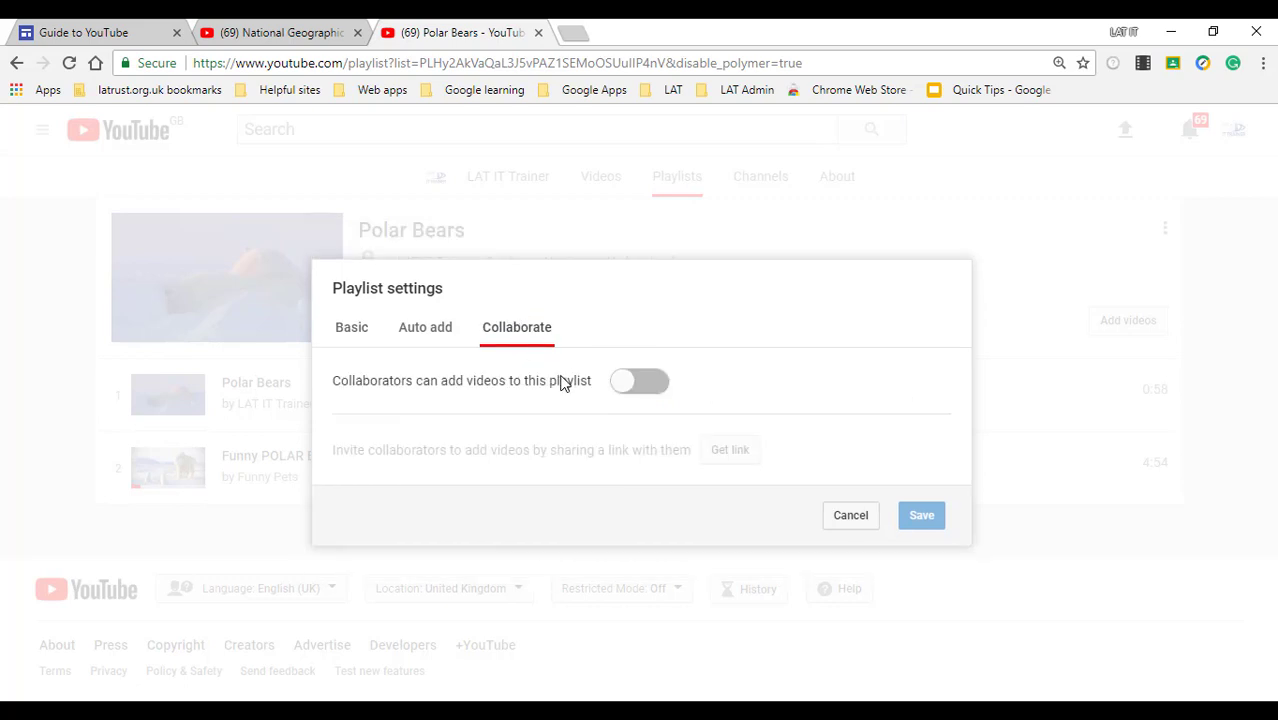
pyautogui.click(658, 388)
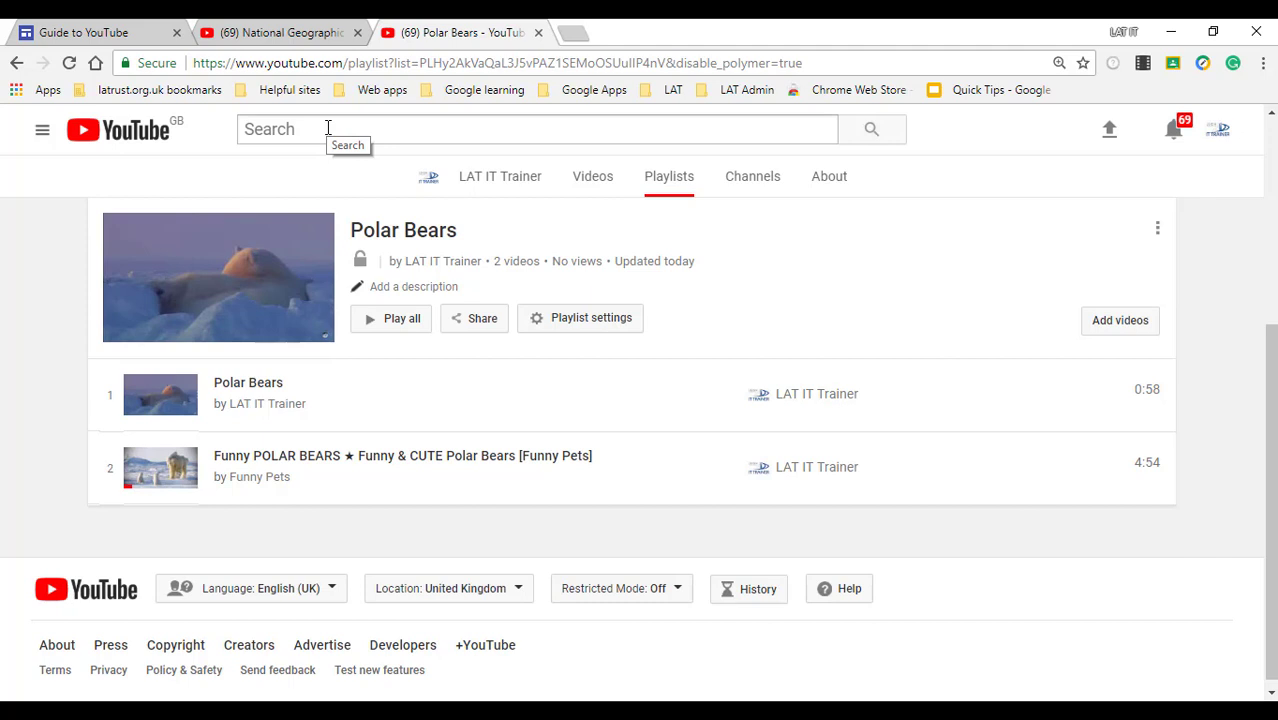
# Step: Search YouTube for "polar bears" and filter the results to playlists only
pyautogui.click(328, 128)
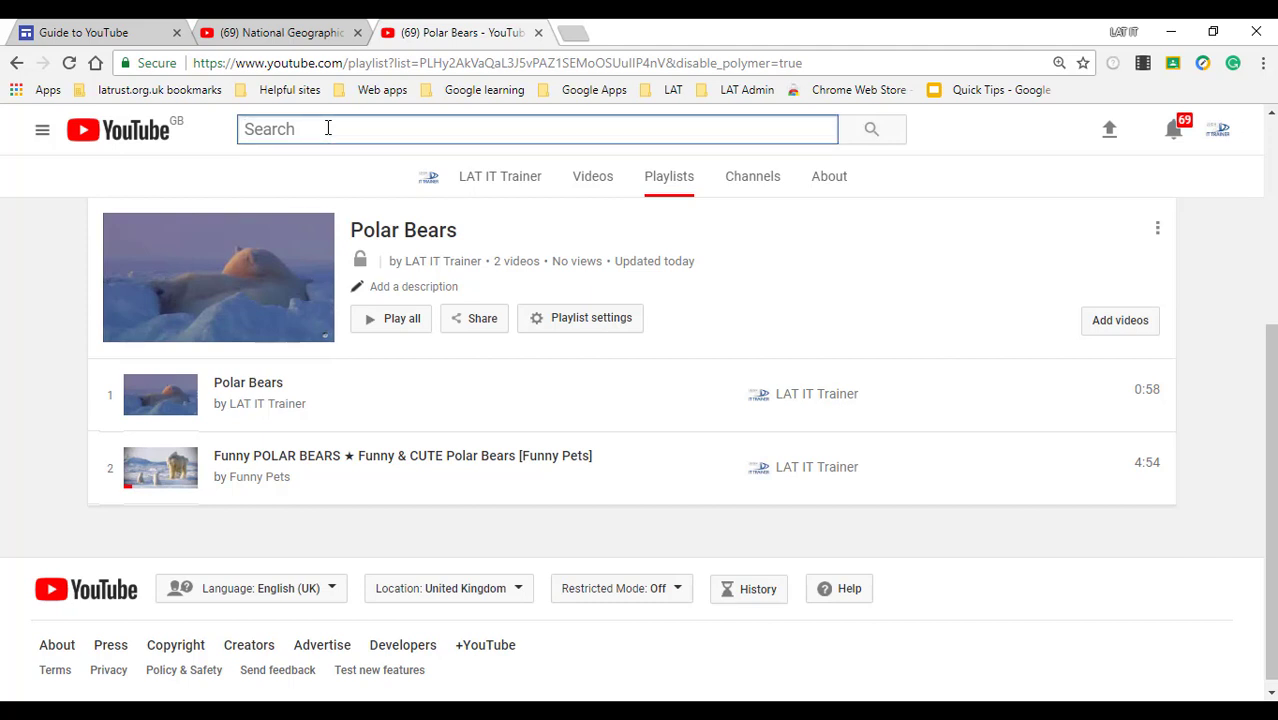
pyautogui.write('polar bears')
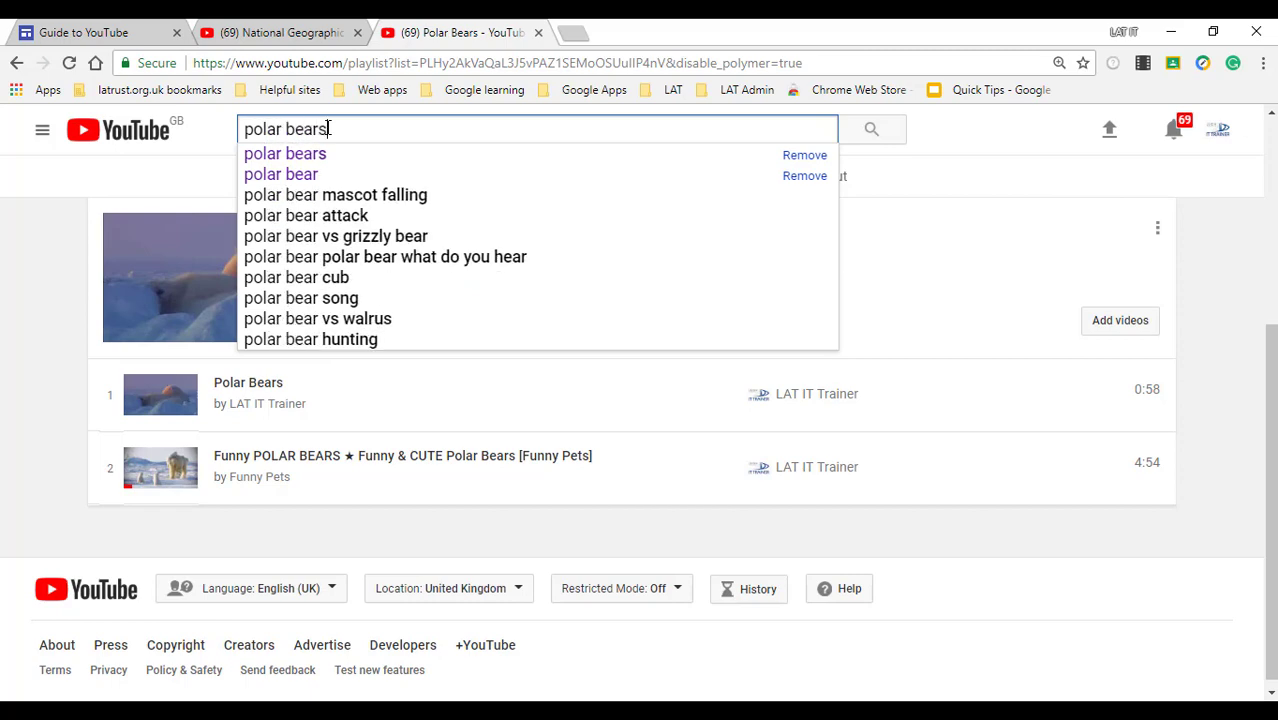
pyautogui.press('Return')
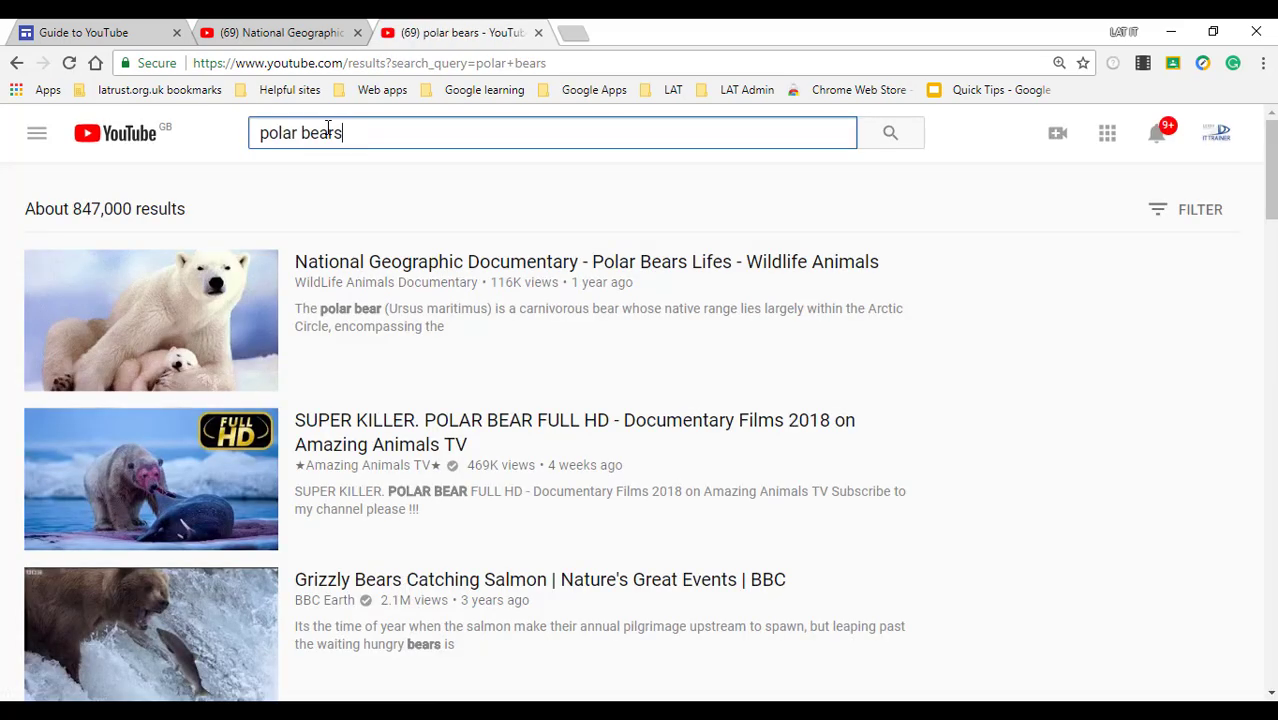
pyautogui.click(1180, 218)
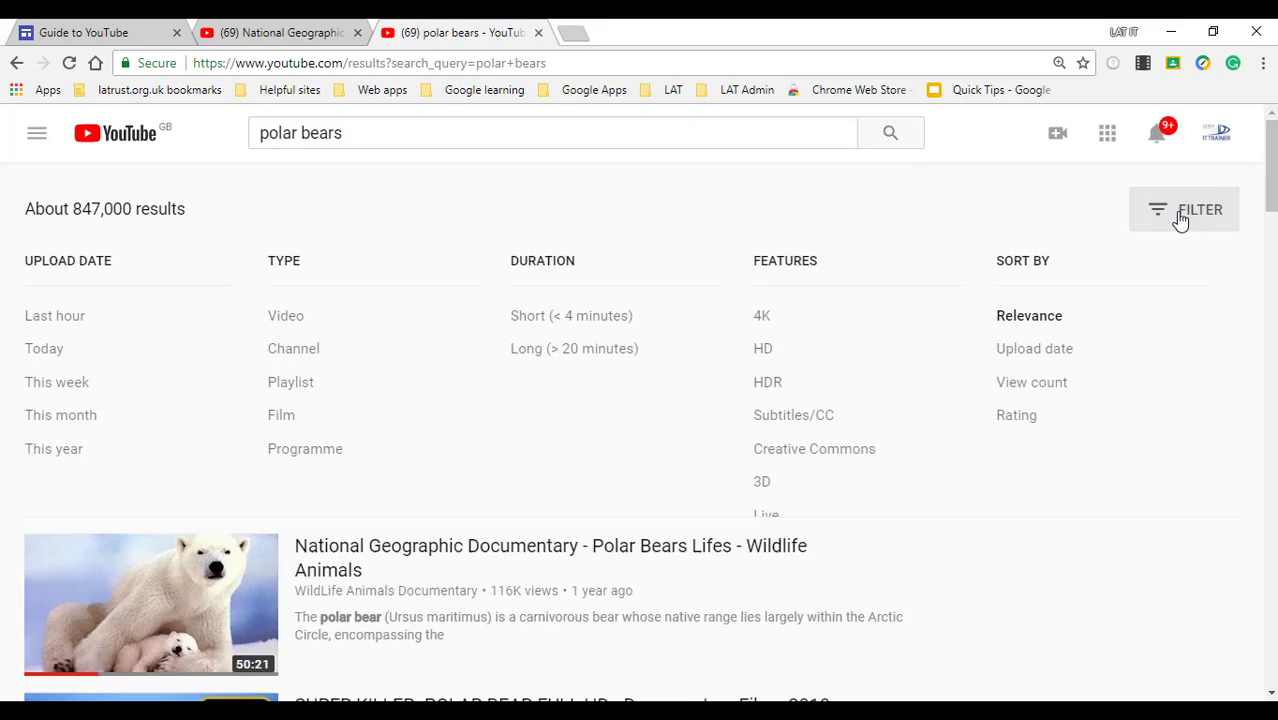
pyautogui.click(290, 386)
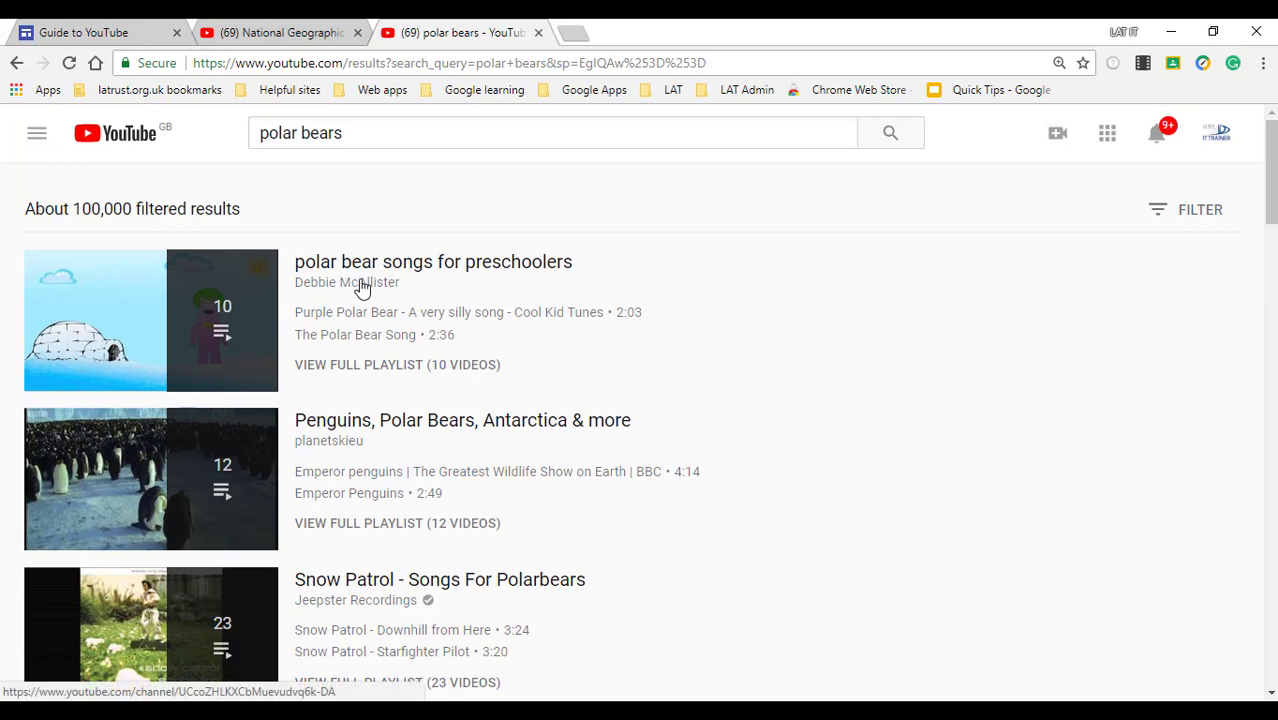
# Step: Open the full playlist "polar bear songs for preschoolers", save it to the library, and look through the expanded library list
pyautogui.click(361, 369)
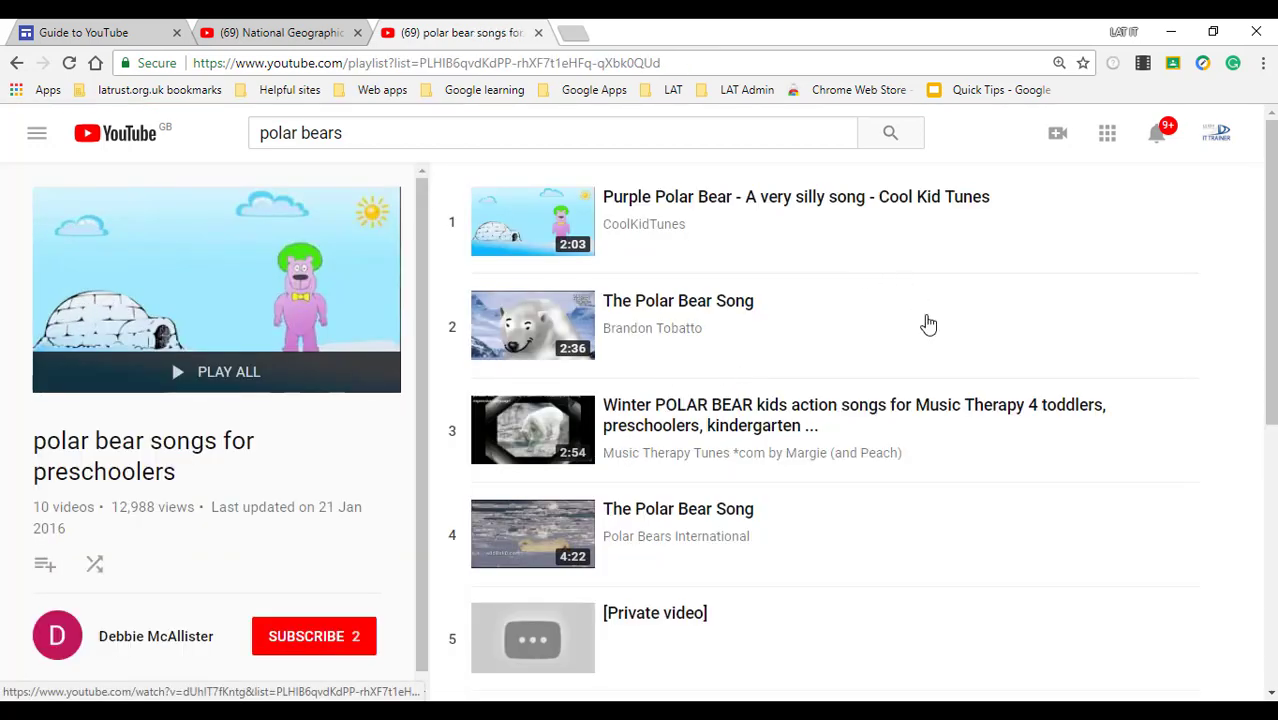
pyautogui.click(45, 570)
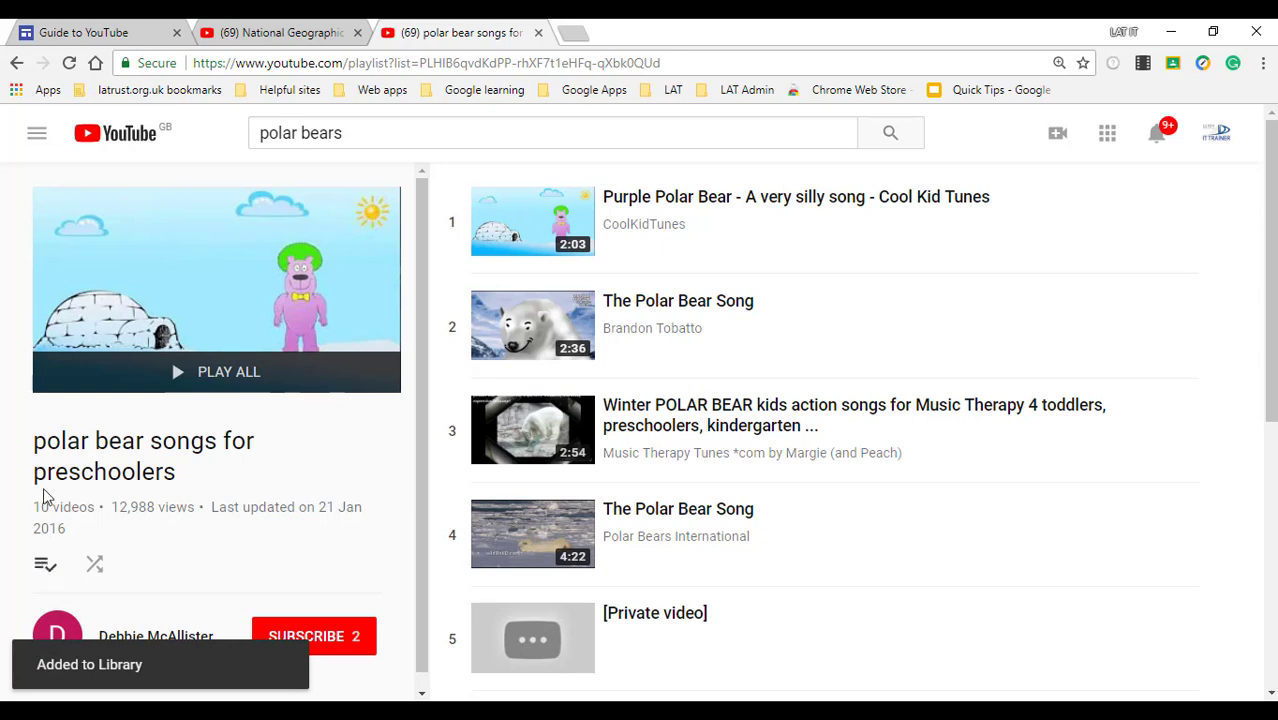
pyautogui.click(36, 133)
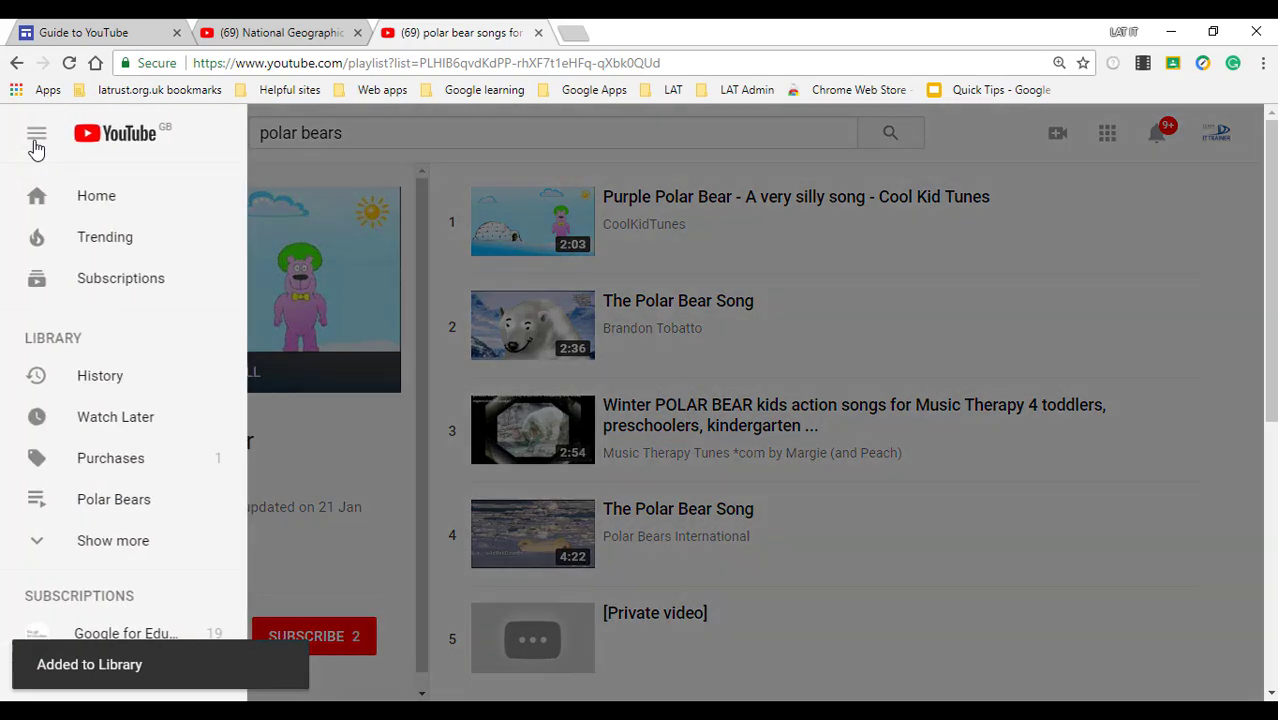
pyautogui.click(80, 542)
pyautogui.scroll(-4, 82, 550)
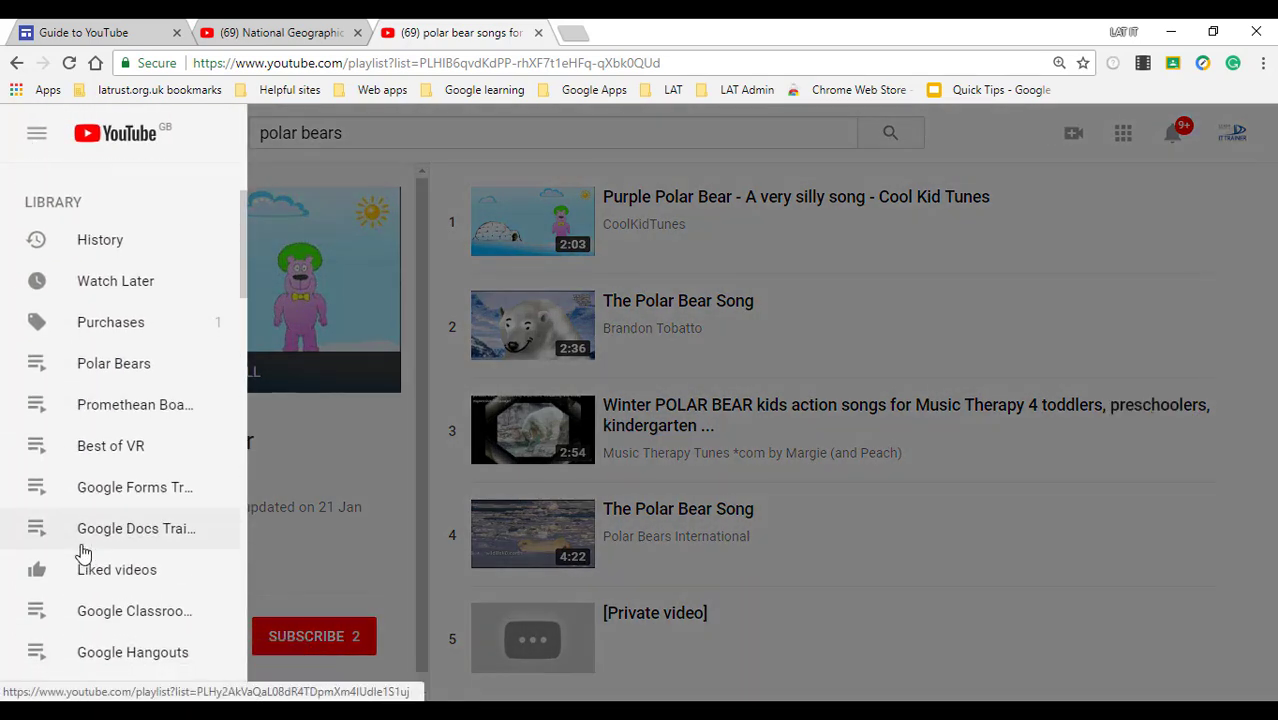
pyautogui.scroll(-9, 83, 553)
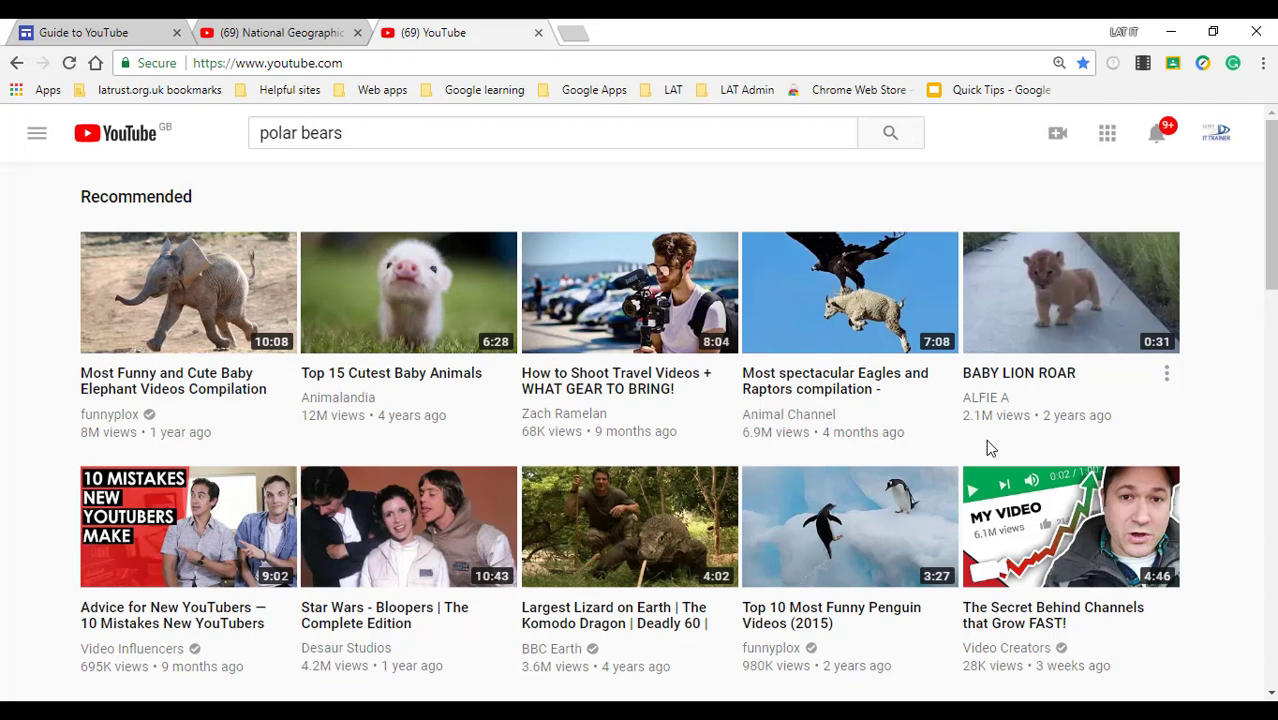
# Step: Add the recommended video "BABY LION ROAR" to Watch Later and open the Watch Later list
pyautogui.click(1166, 377)
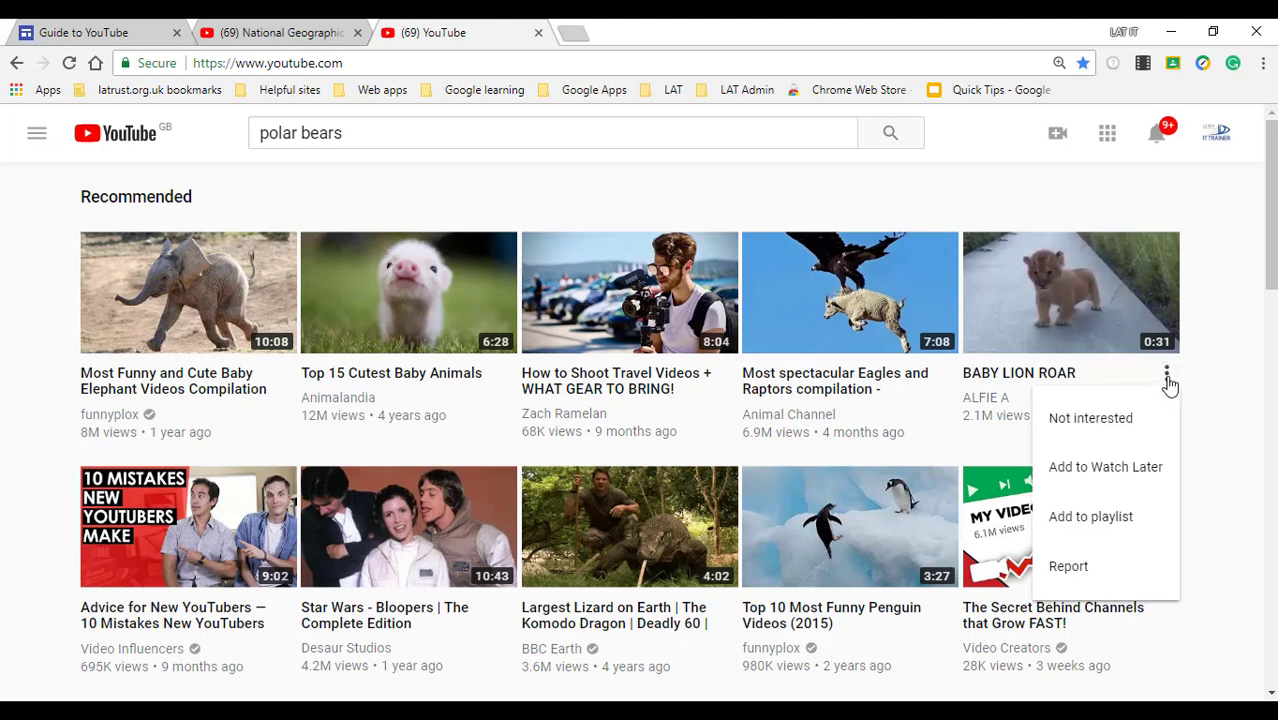
pyautogui.click(1131, 470)
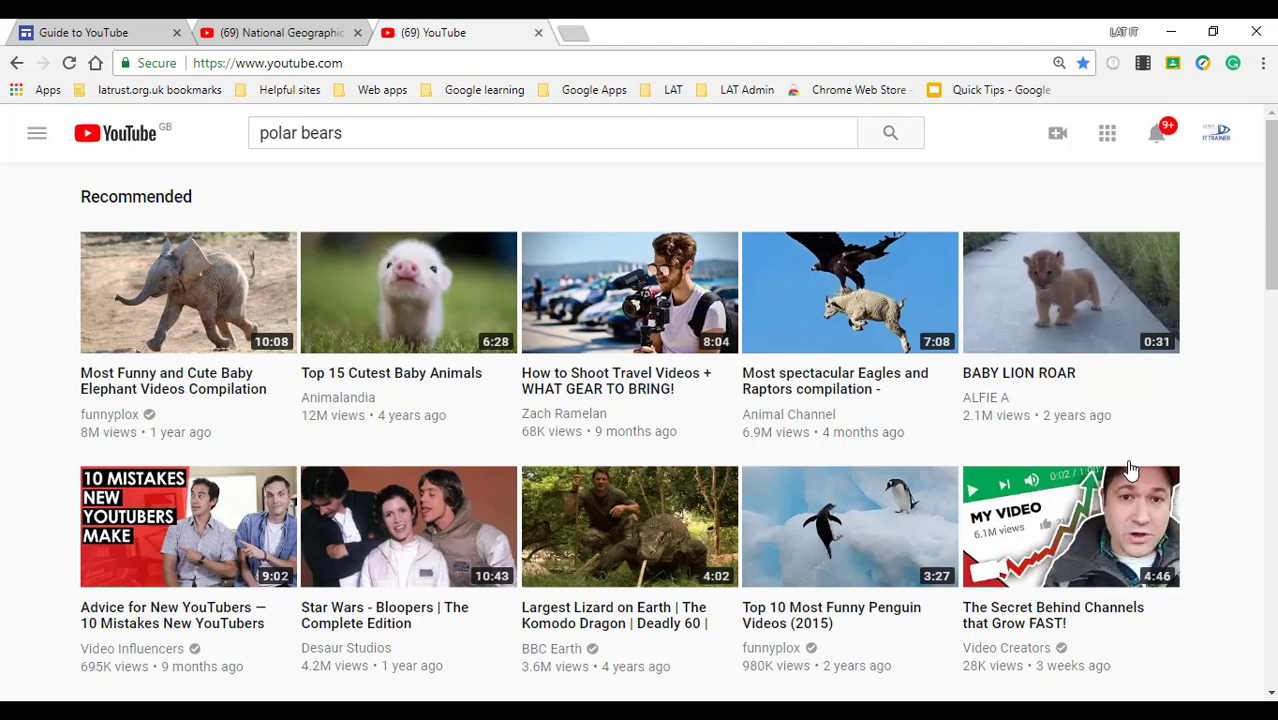
pyautogui.click(40, 134)
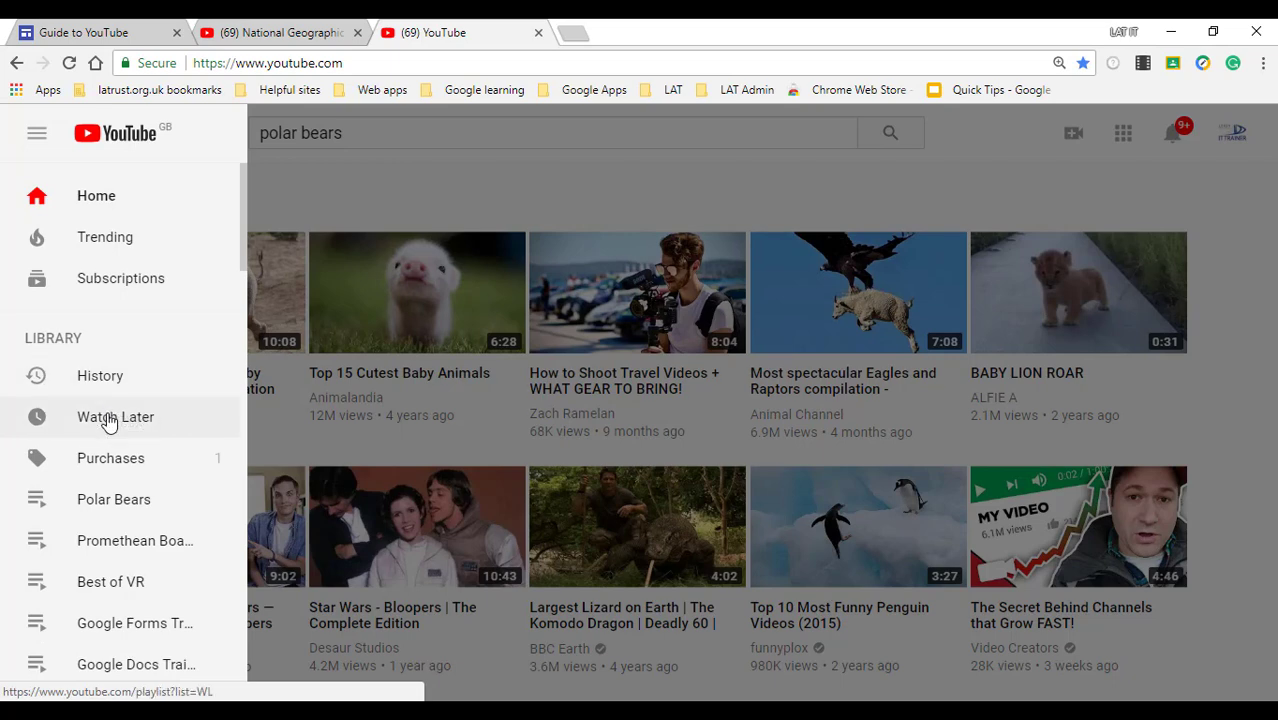
pyautogui.click(122, 420)
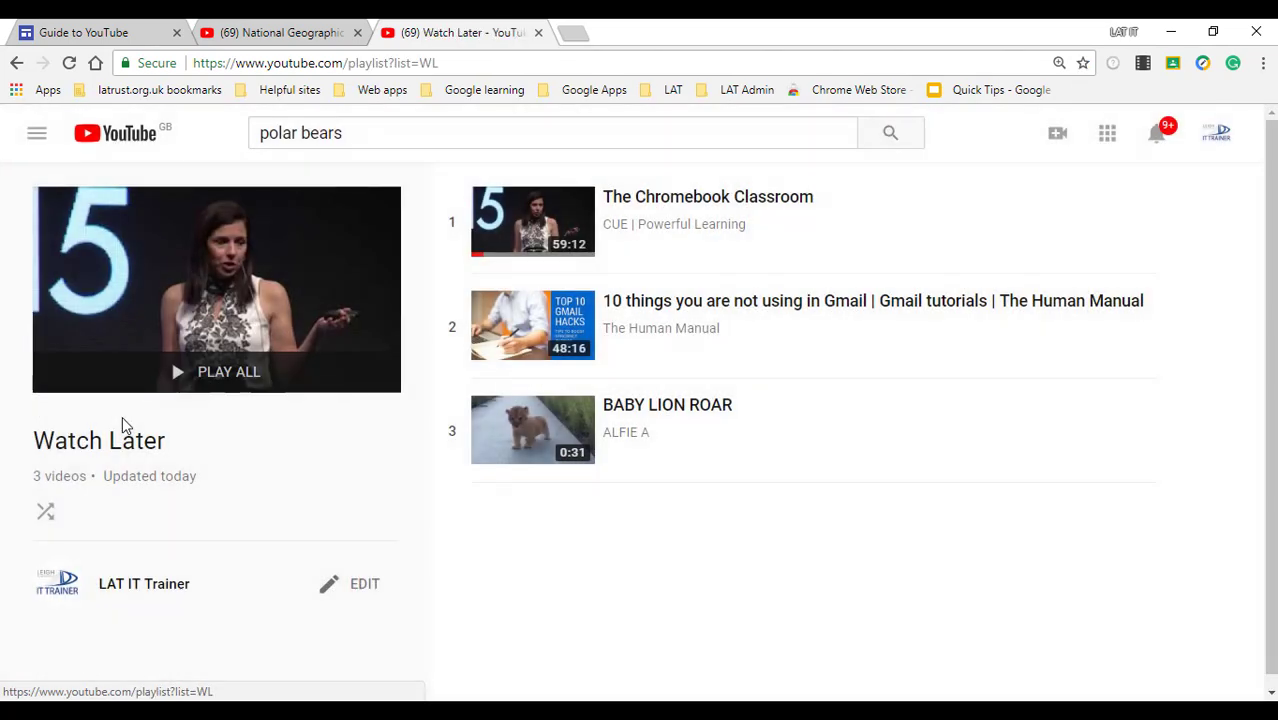